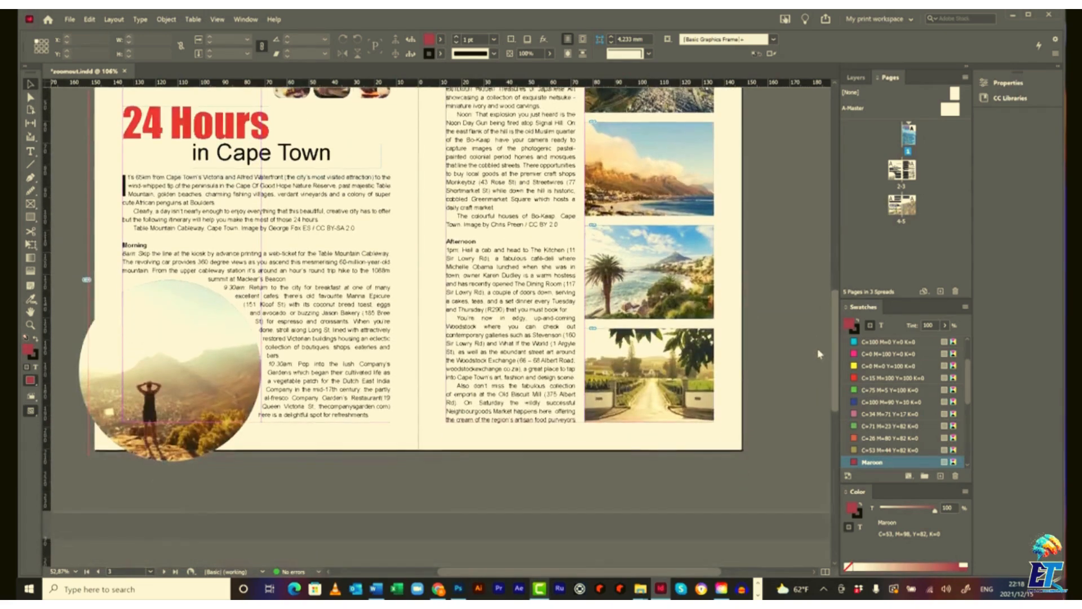
# Display the magazine cover on page 1 and open the Animation settings beside it
pyautogui.scroll(10, 817, 298)
pyautogui.scroll(3, 823, 221)
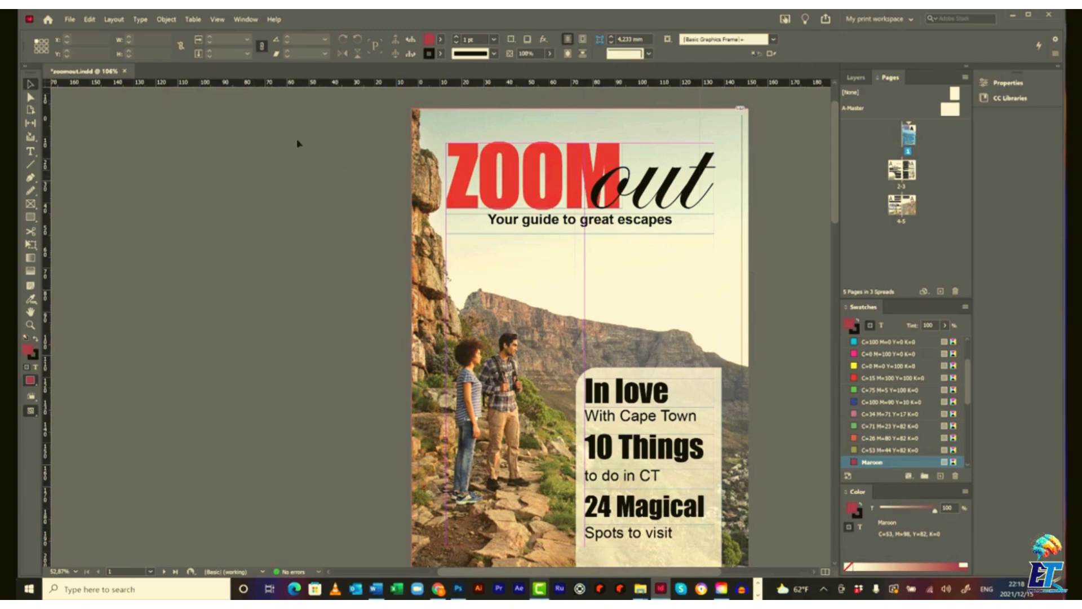
pyautogui.click(245, 19)
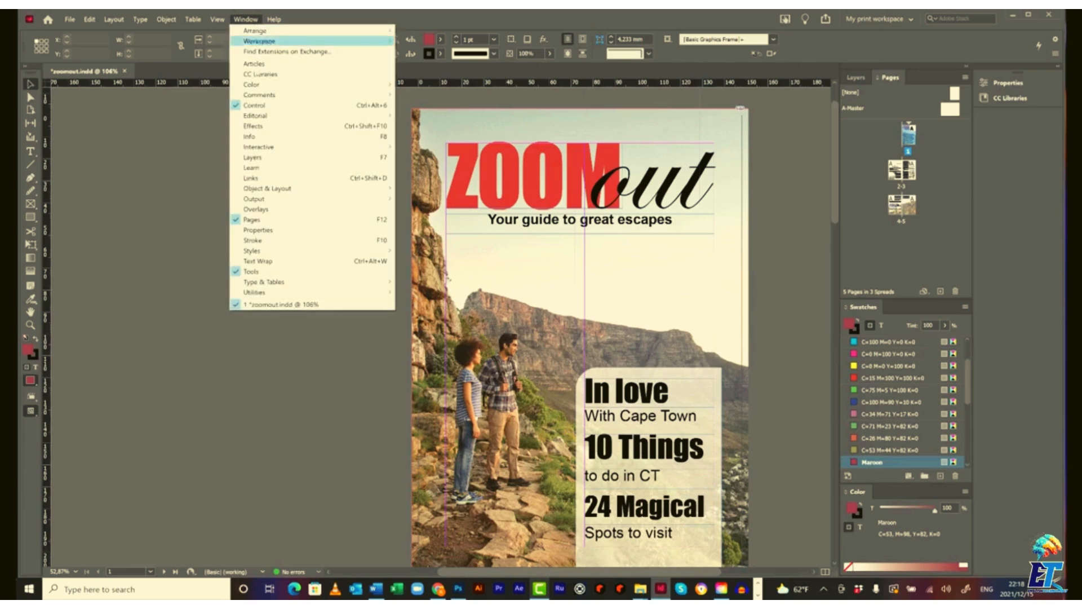
pyautogui.moveTo(282, 147)
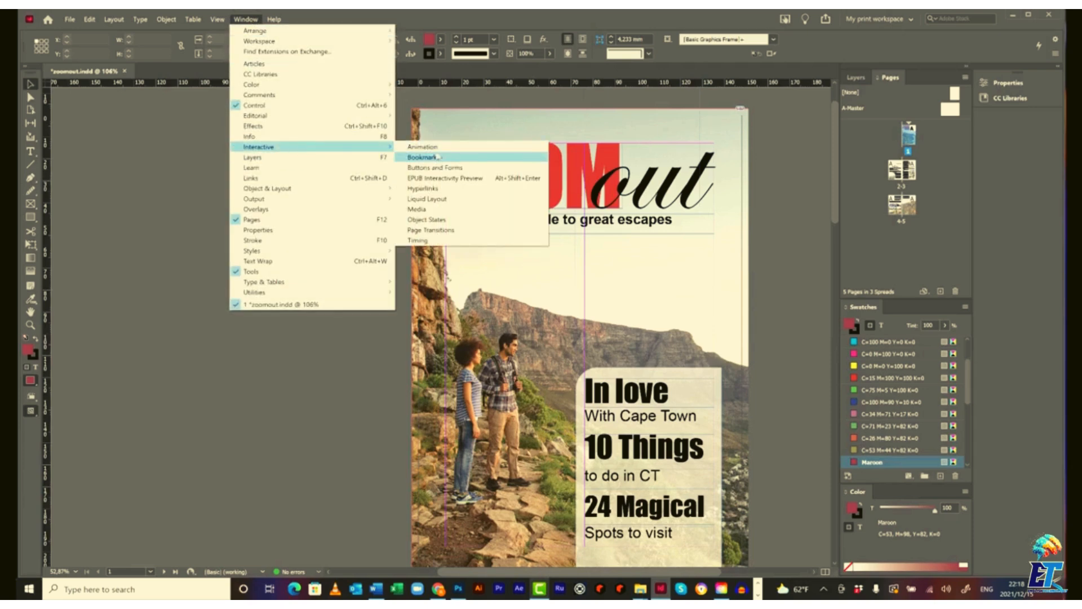
pyautogui.click(437, 148)
pyautogui.moveTo(415, 163); pyautogui.dragTo(286, 129)
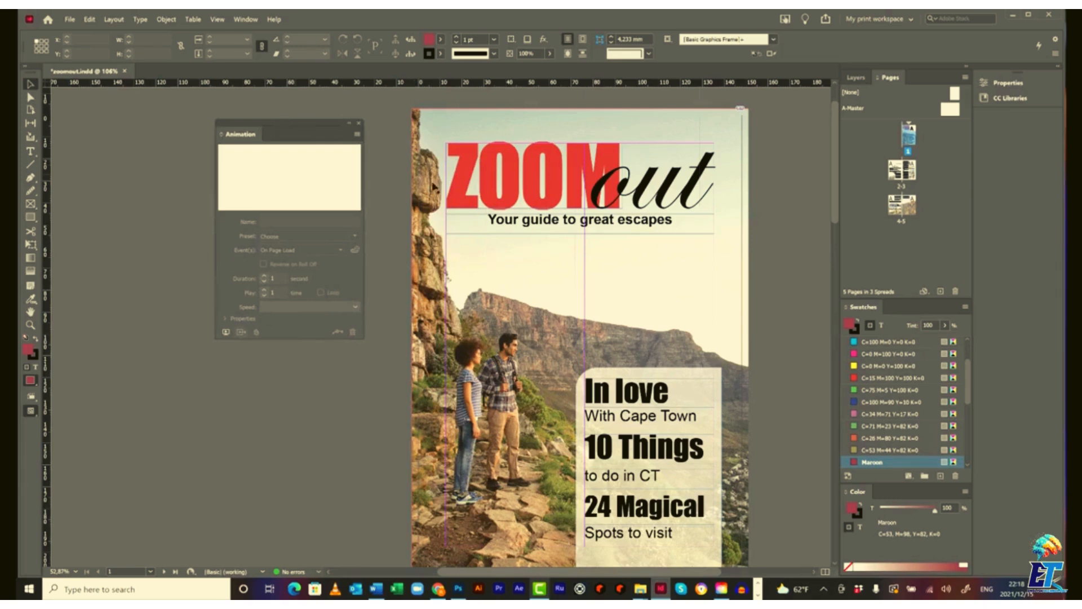
# Apply the Fly in from Left animation preset to the red "Zoom" title frame
pyautogui.click(512, 175)
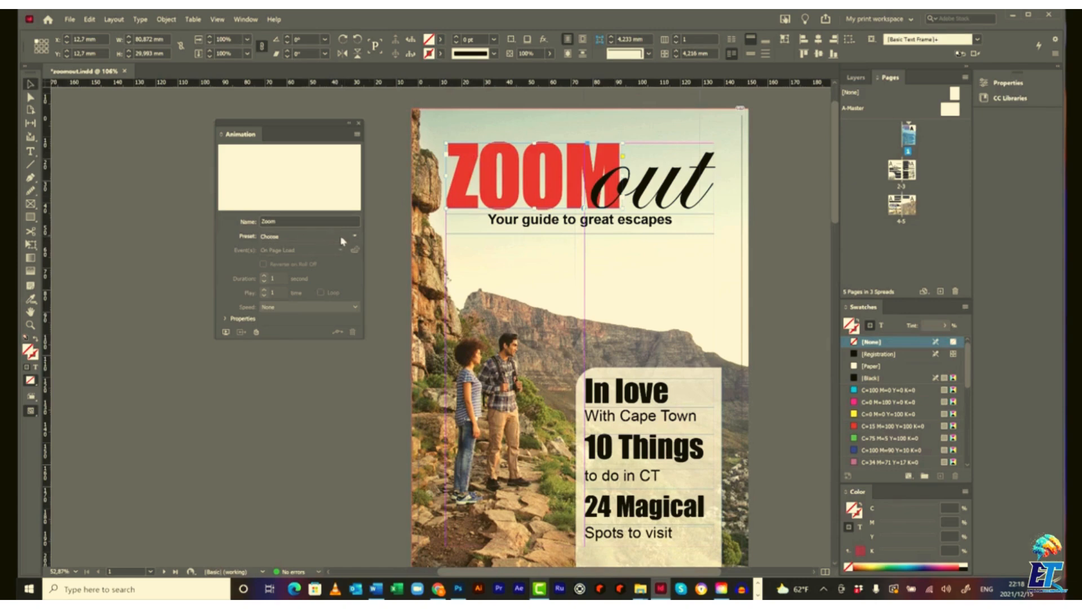
pyautogui.click(355, 236)
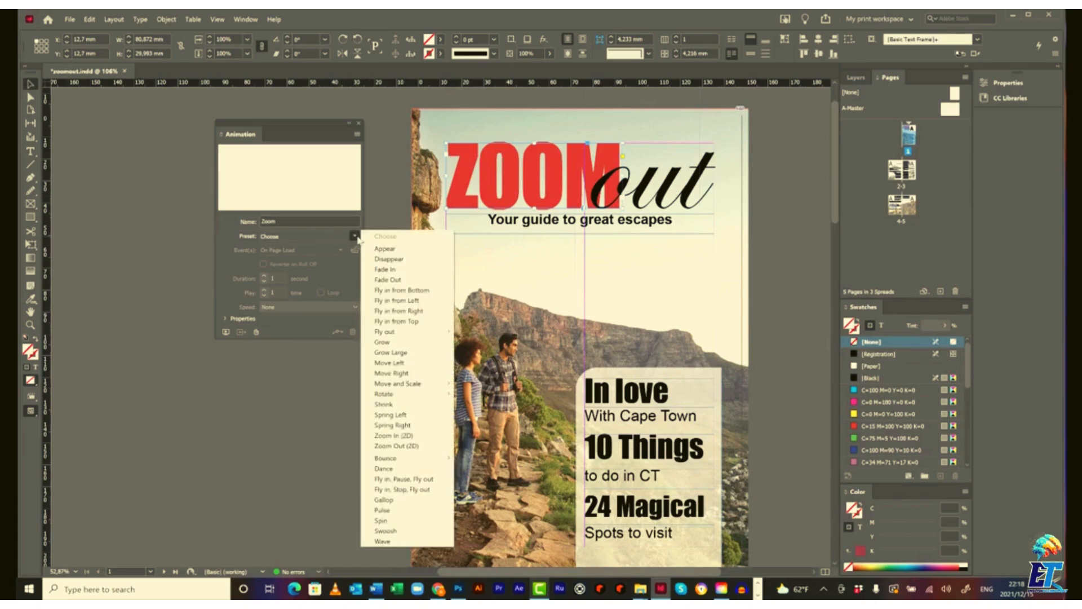
pyautogui.click(414, 301)
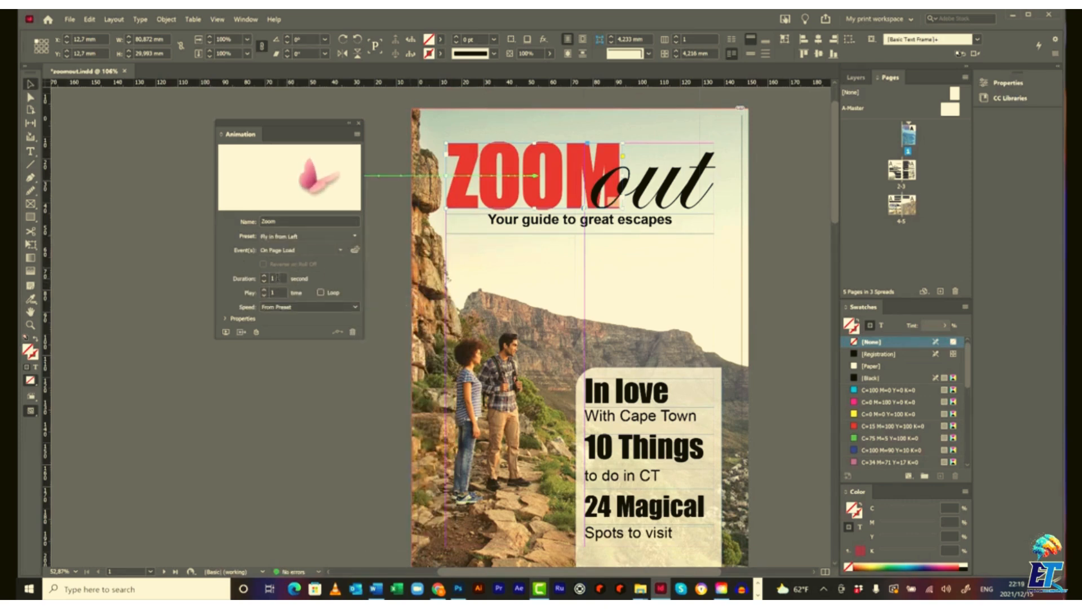
pyautogui.doubleClick(276, 278)
# Apply the Fly in from Right animation preset to the script "out" title frame
pyautogui.click(666, 198)
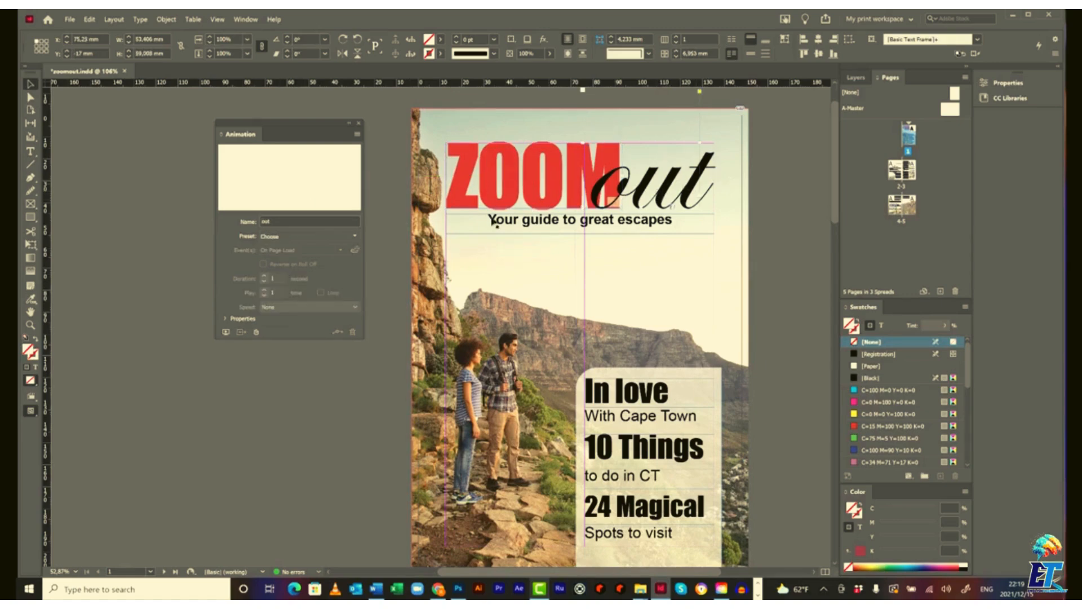
pyautogui.click(356, 237)
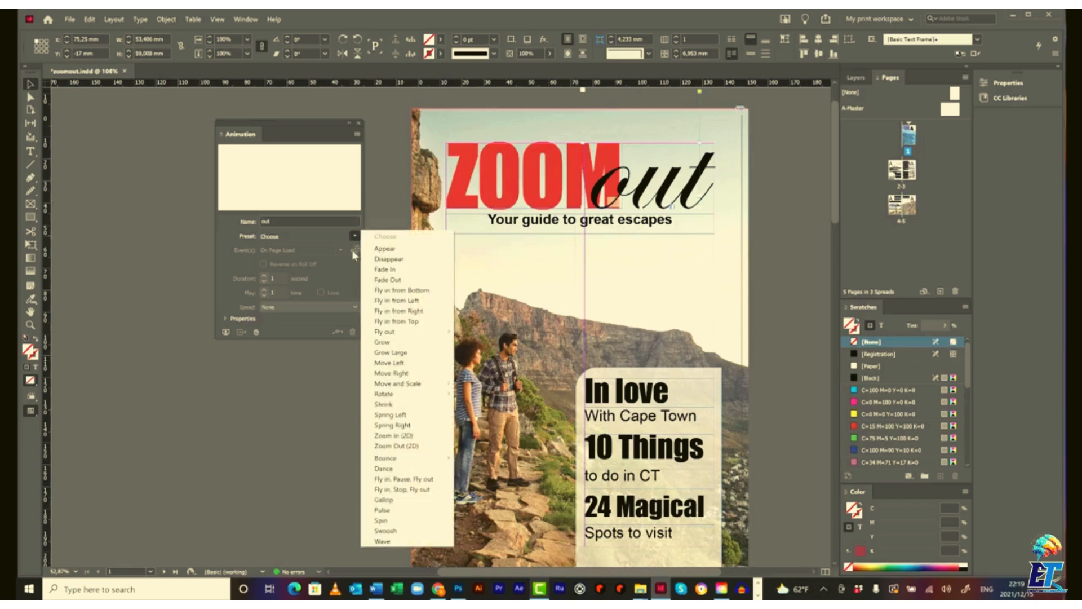
pyautogui.click(414, 312)
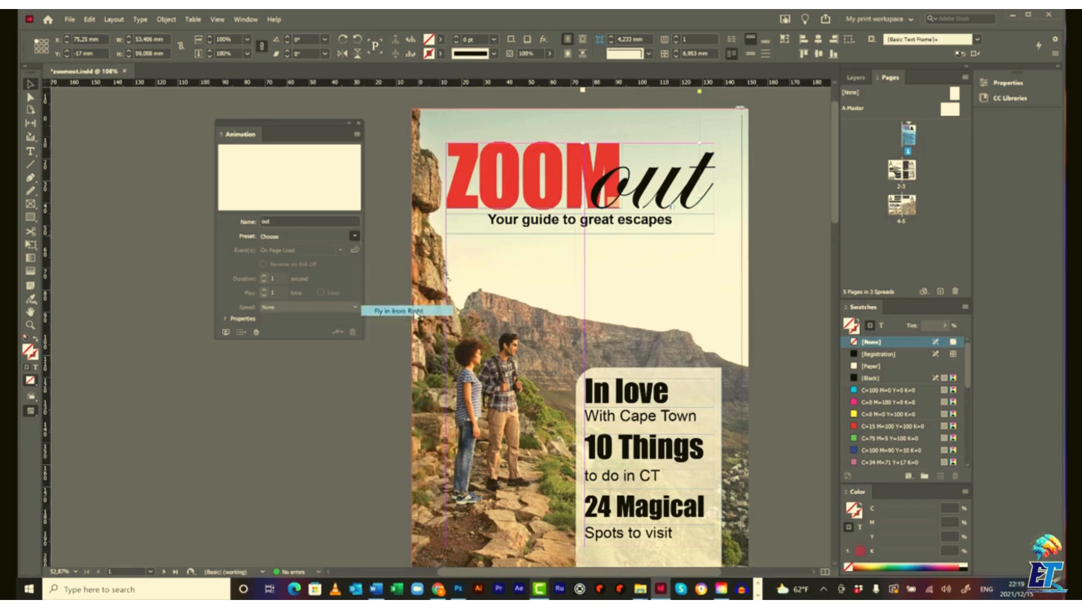
# Apply the Fade In animation preset to the tagline "Your guide to great escapes"
pyautogui.click(553, 224)
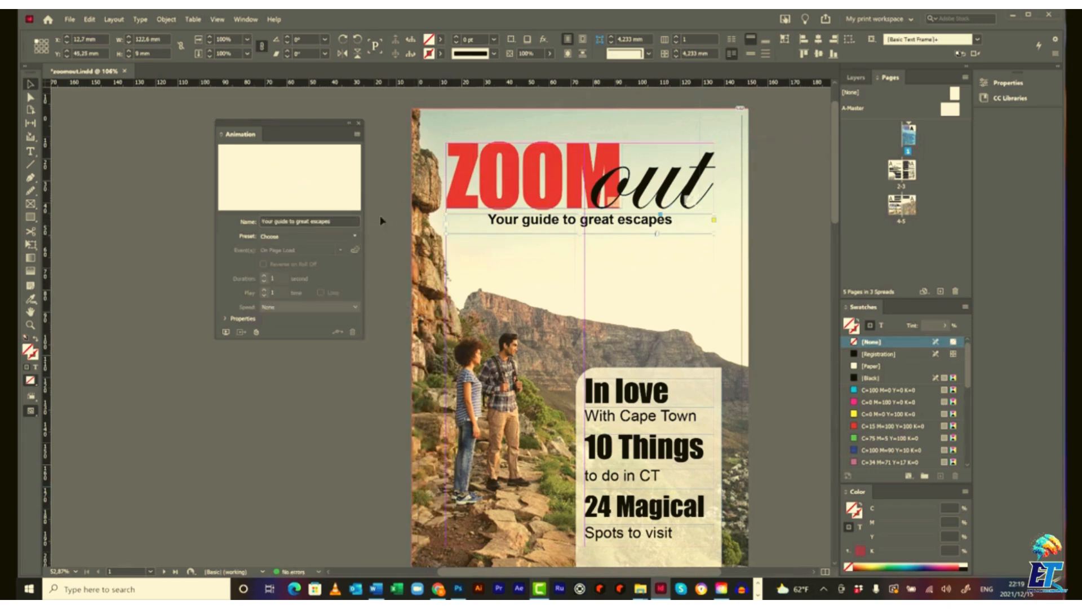
pyautogui.click(355, 236)
pyautogui.click(390, 269)
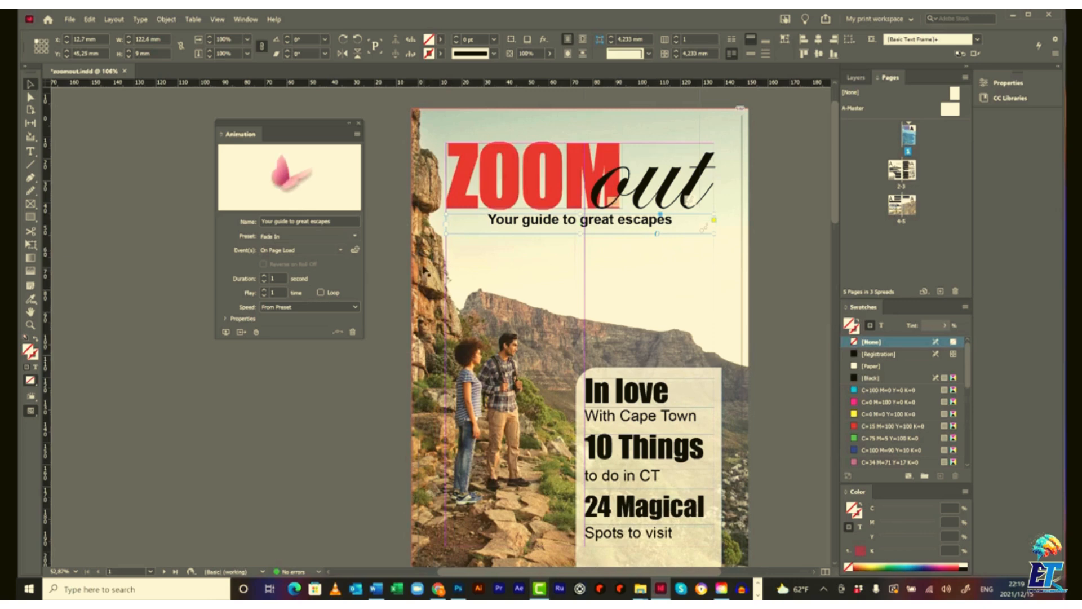
# Apply the Fade In animation preset to the cover background photo with a duration of 2 seconds
pyautogui.click(426, 134)
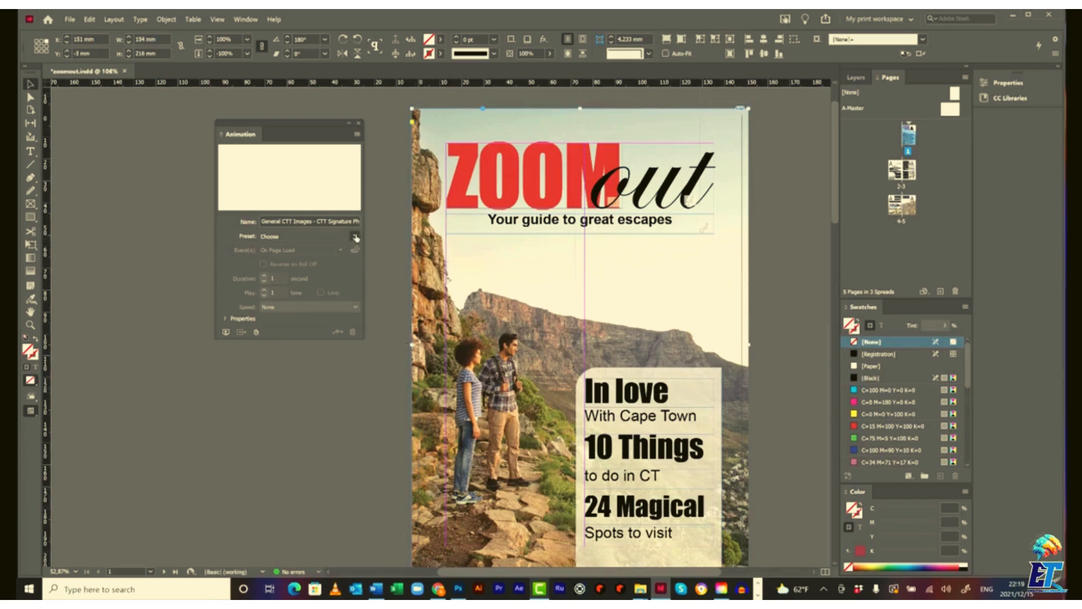
pyautogui.click(355, 236)
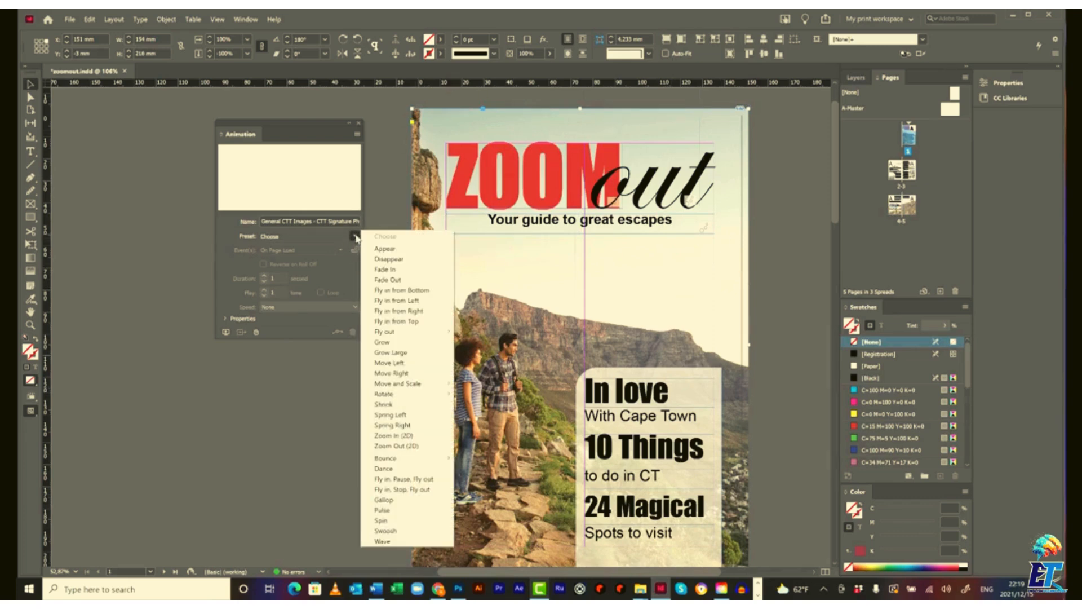
pyautogui.click(387, 271)
pyautogui.click(264, 275)
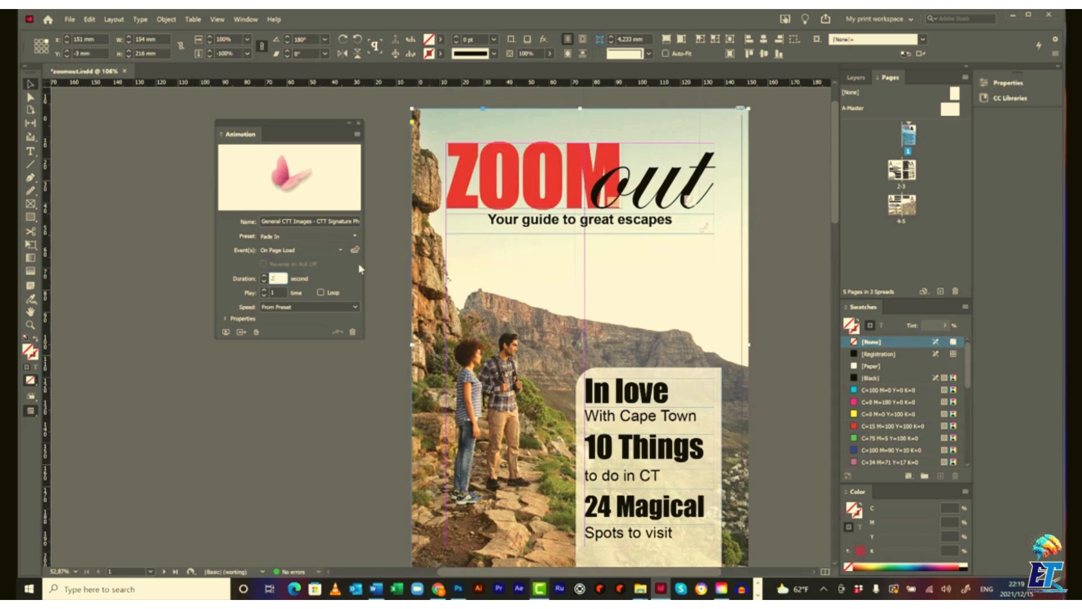
# Open the Timing settings and move the cover photo to the start of the On Page Load animation order
pyautogui.click(256, 332)
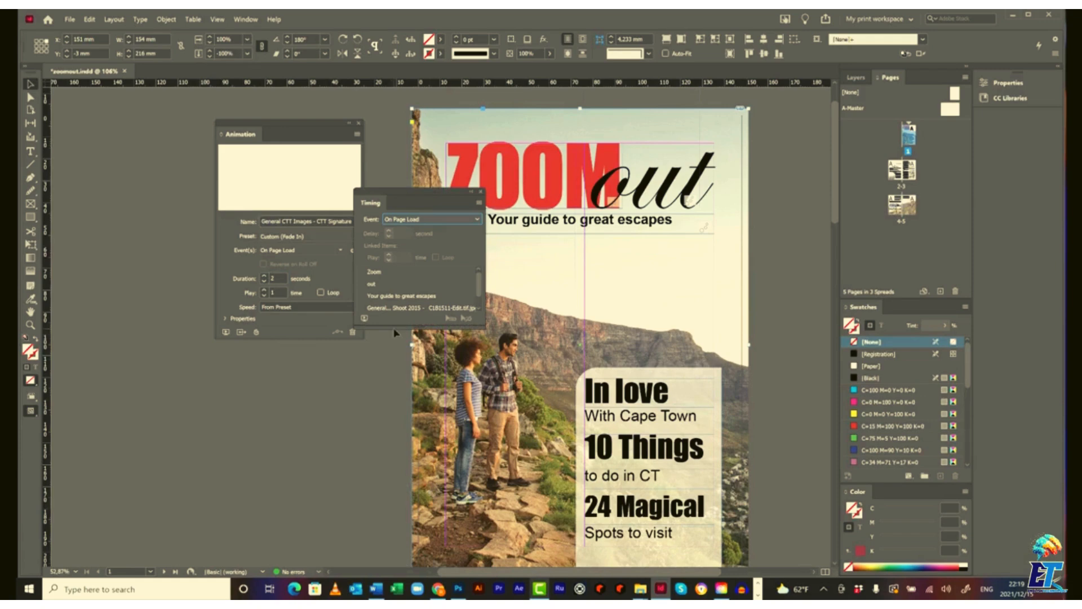
pyautogui.moveTo(414, 192); pyautogui.dragTo(381, 172)
pyautogui.moveTo(381, 305); pyautogui.dragTo(380, 353)
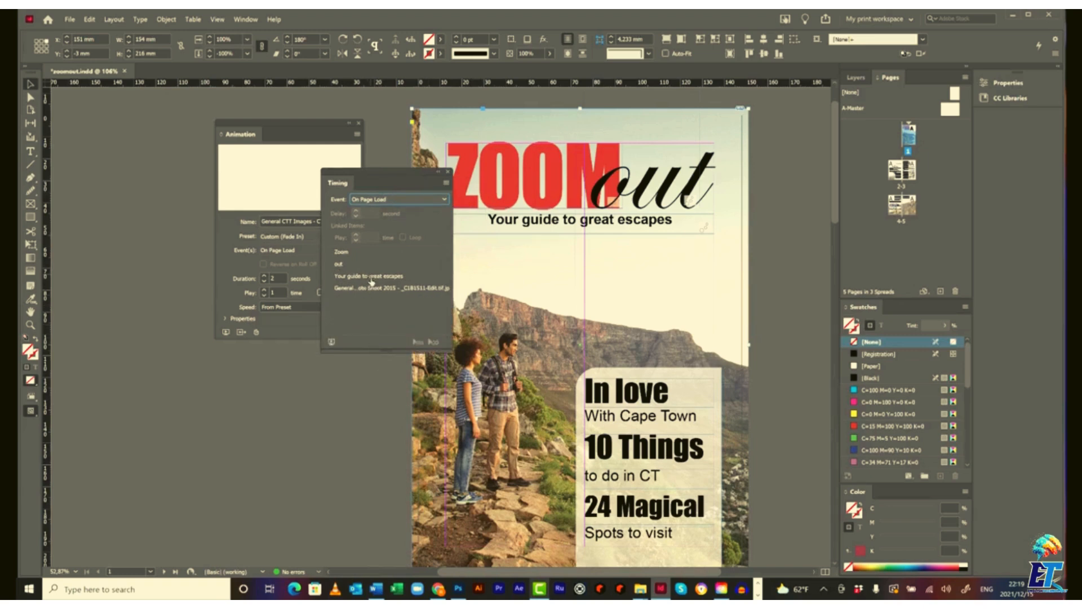
pyautogui.moveTo(367, 291); pyautogui.dragTo(351, 249)
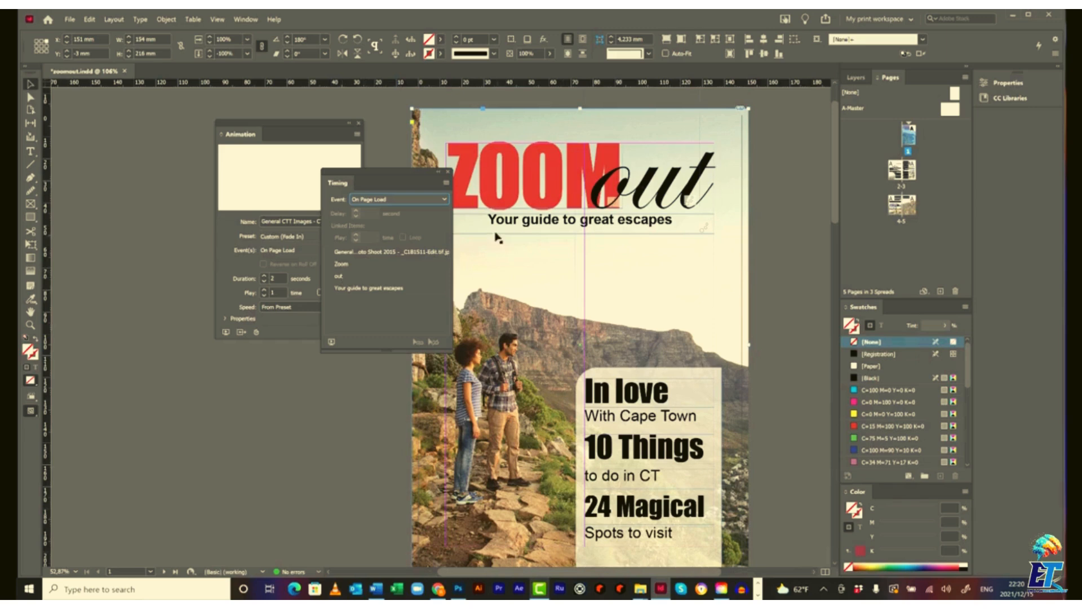
# Play the cover animations in an enlarged EPUB interactivity preview, then close the preview
pyautogui.moveTo(381, 174); pyautogui.dragTo(336, 167)
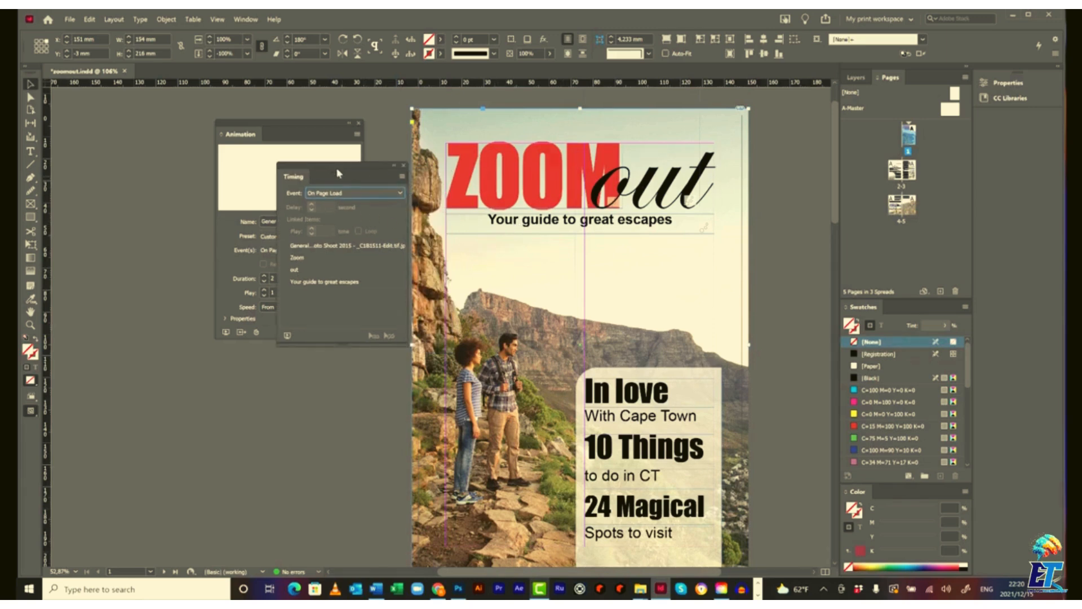
pyautogui.click(287, 335)
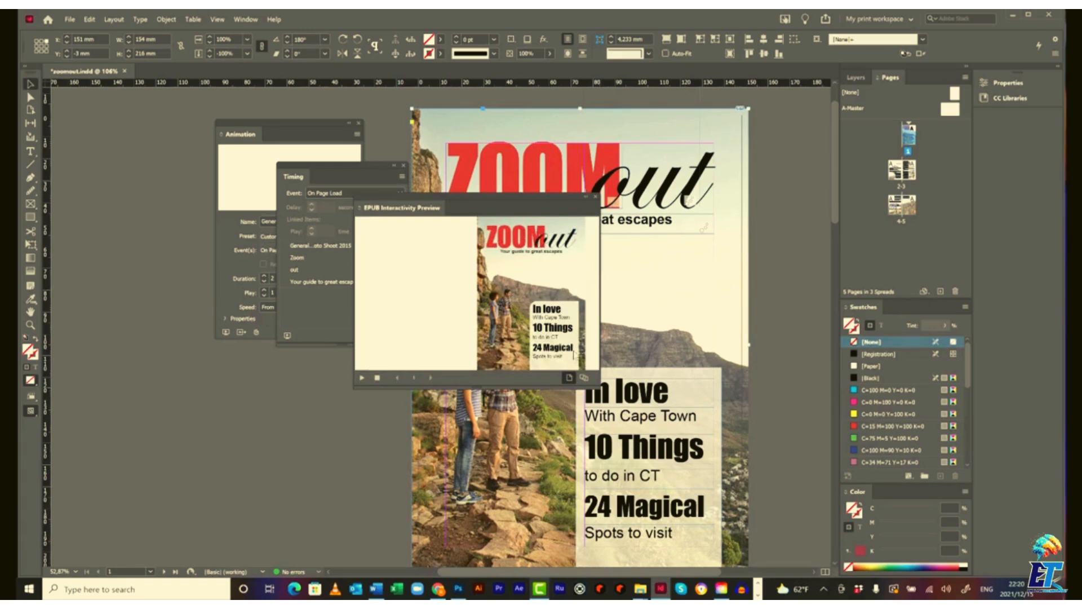
pyautogui.moveTo(600, 388); pyautogui.dragTo(699, 485)
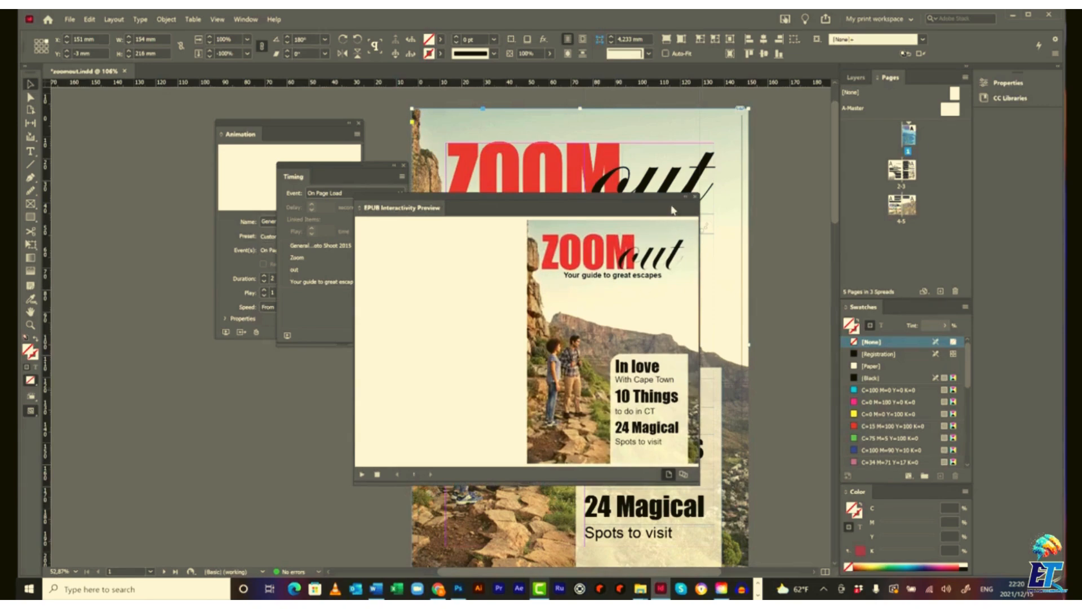
pyautogui.click(697, 197)
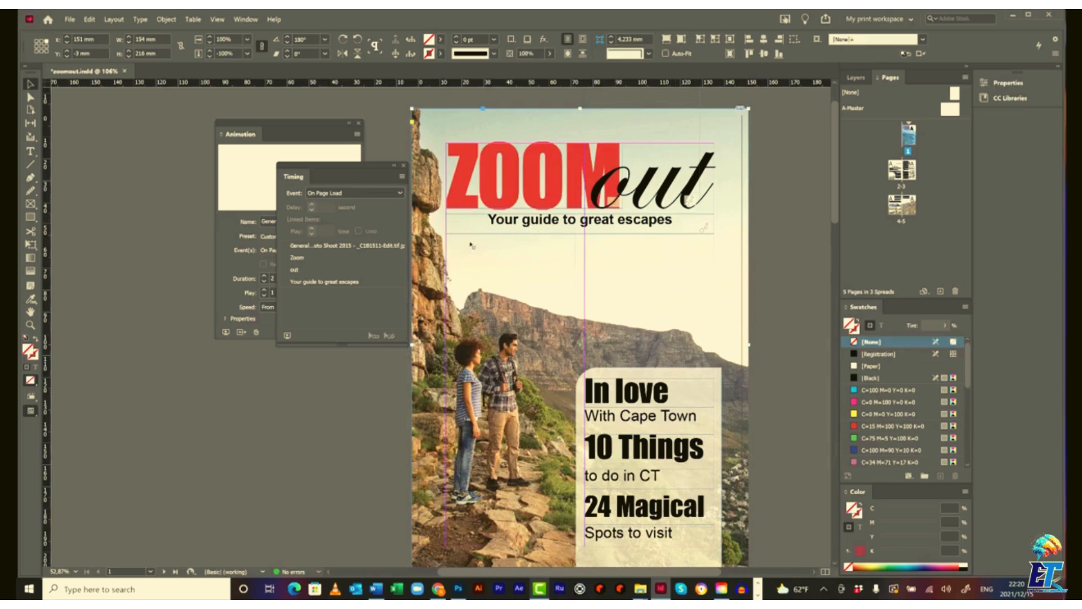
# Link the cover photo, "Zoom" and "out" animations so that they play together
pyautogui.click(316, 271)
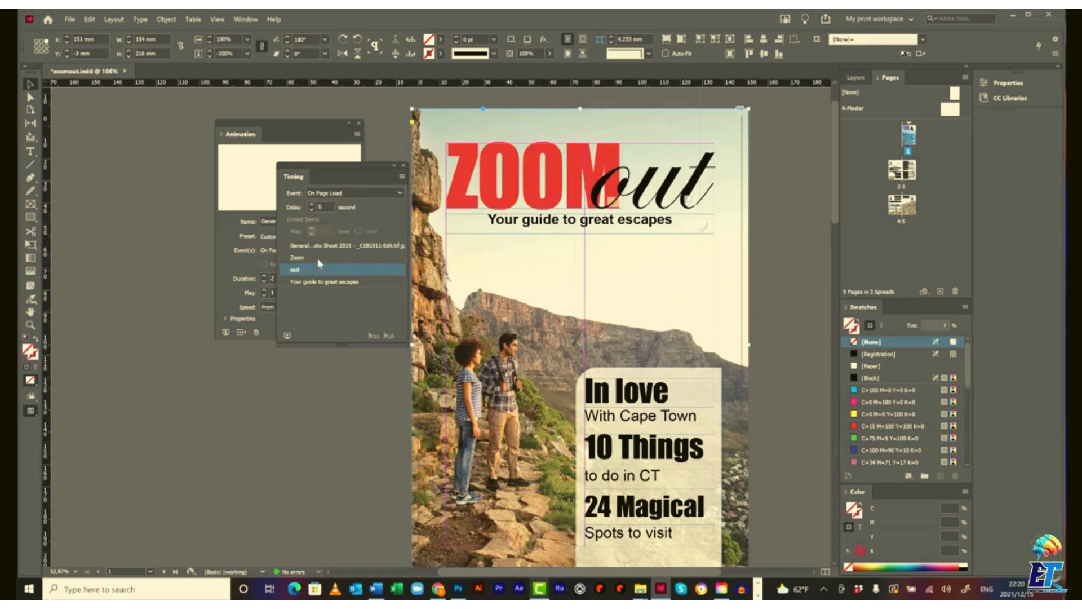
pyautogui.keyDown('shift'); pyautogui.click(322, 257); pyautogui.keyUp('shift')
pyautogui.keyDown('shift'); pyautogui.click(324, 249); pyautogui.keyUp('shift')
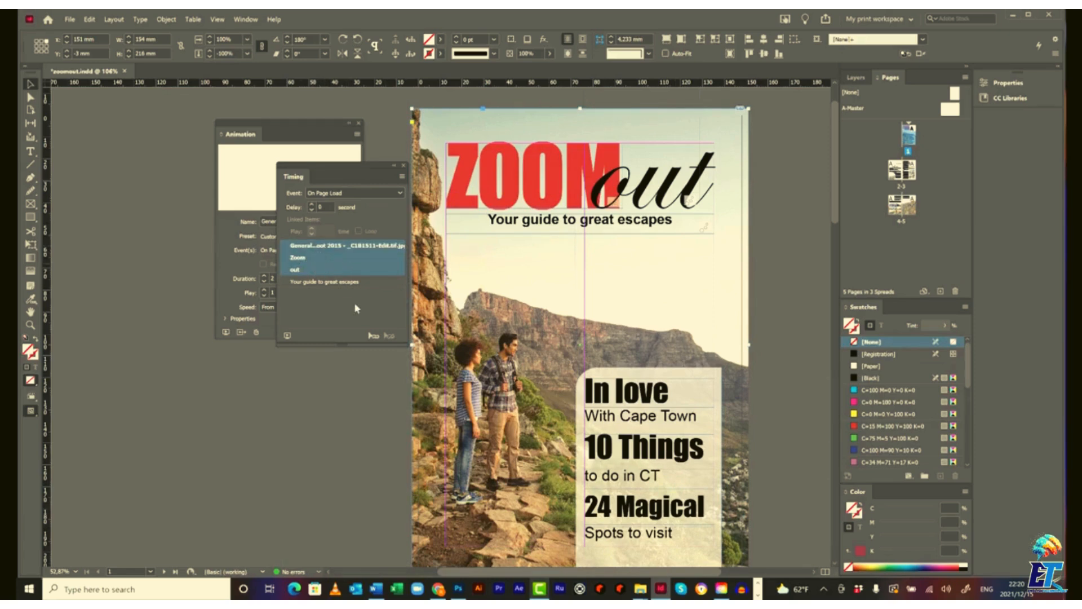
pyautogui.click(375, 338)
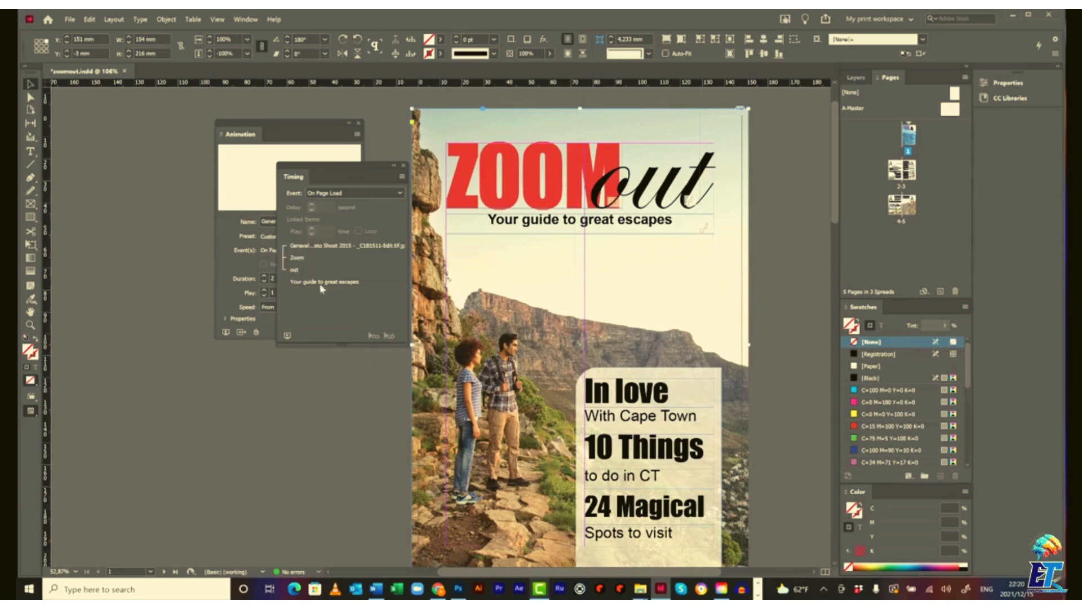
# Unlink the cover photo and "out" from simultaneous playback and return the photo to the start of the animation order
pyautogui.click(294, 249)
pyautogui.click(388, 335)
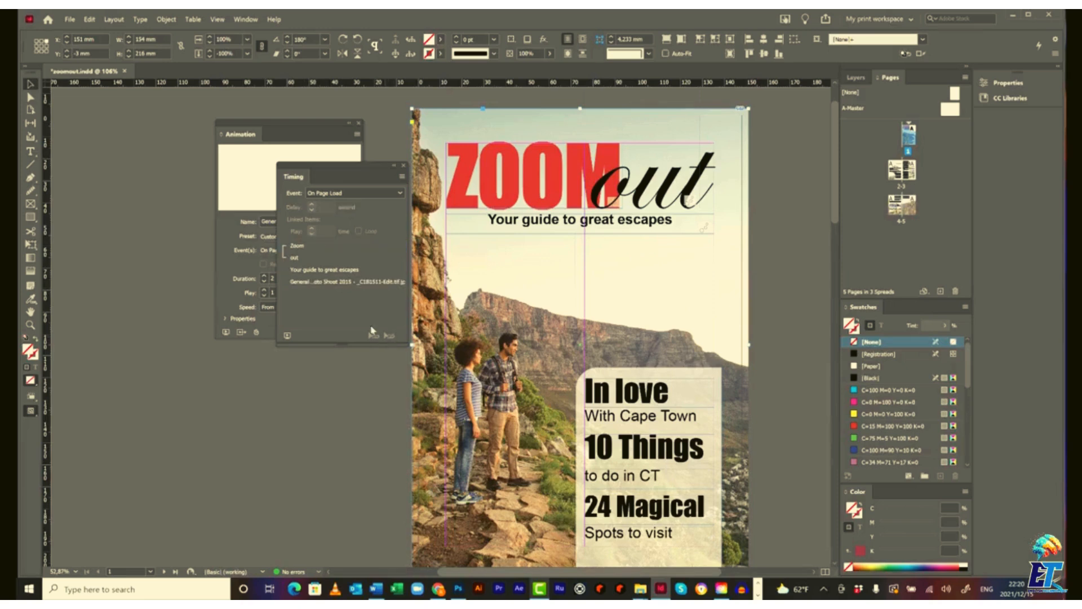
pyautogui.click(304, 258)
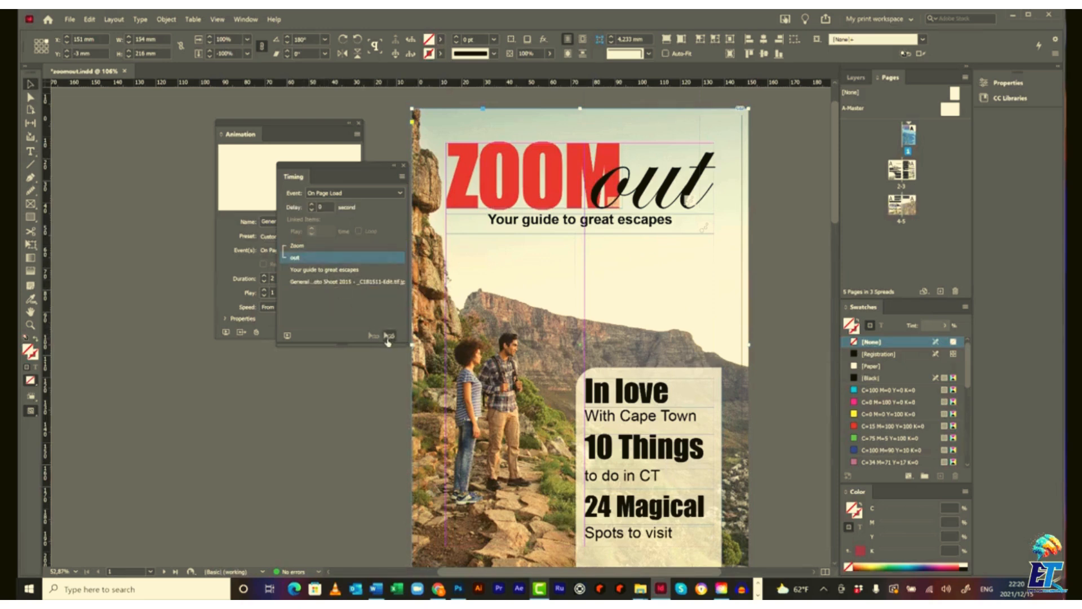
pyautogui.click(388, 336)
pyautogui.moveTo(317, 271); pyautogui.dragTo(310, 245)
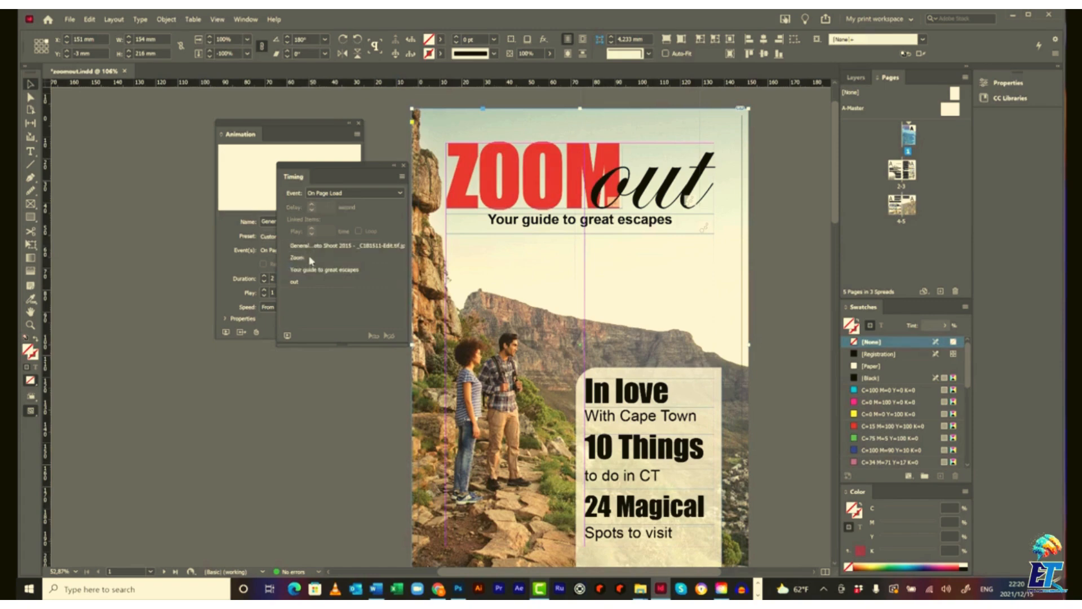
# Link the "Zoom", tagline and "out" animations to play together and preview the cover's interactivity
pyautogui.click(300, 258)
pyautogui.keyDown('shift'); pyautogui.click(300, 281); pyautogui.keyUp('shift')
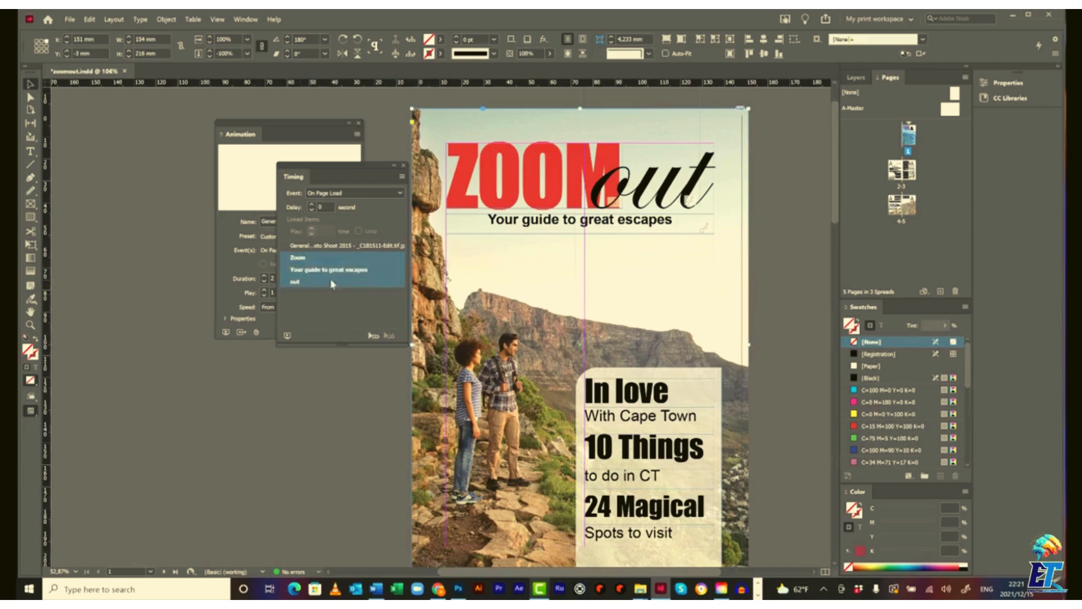
pyautogui.click(374, 337)
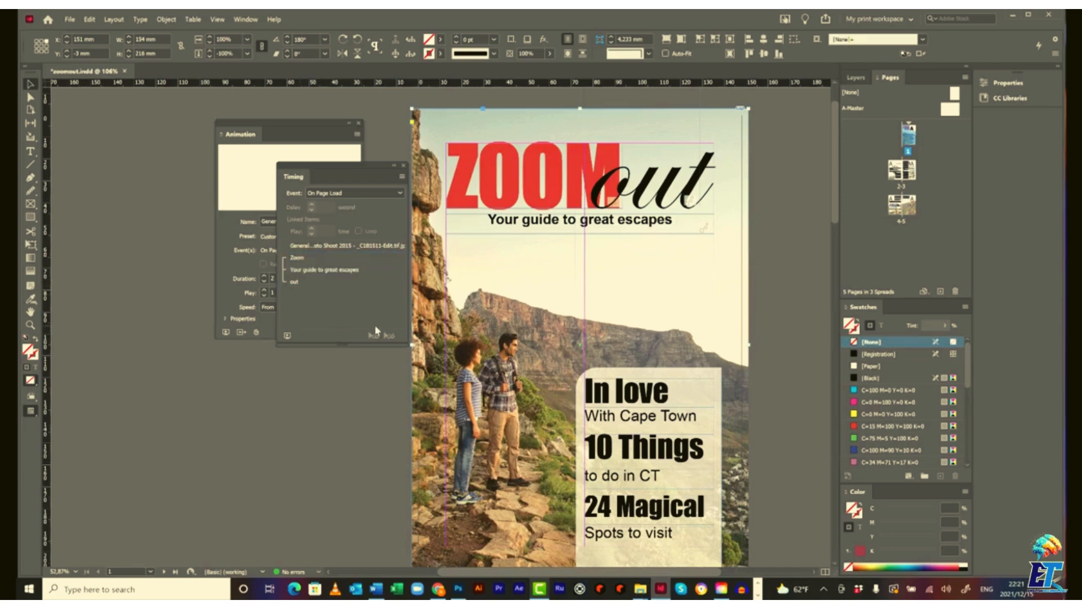
pyautogui.click(288, 336)
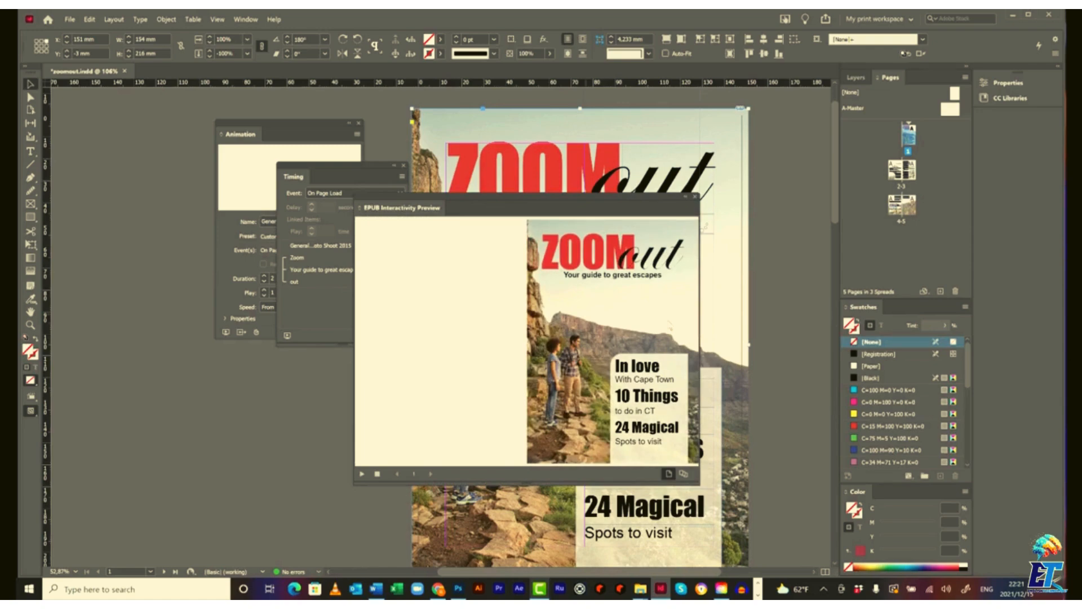
pyautogui.click(696, 197)
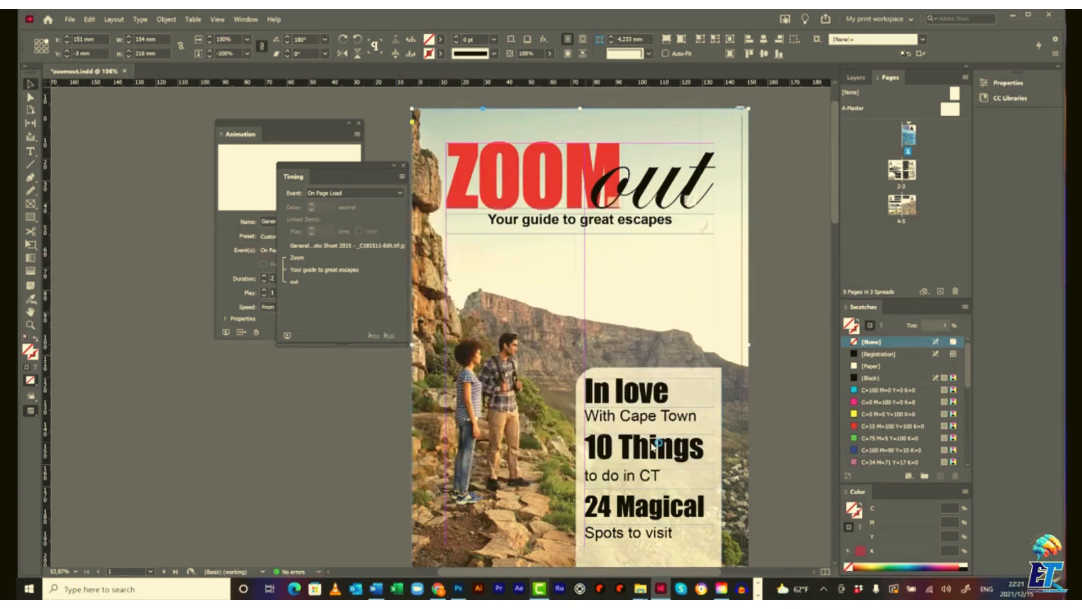
# Group the "In love" heading with its "With Cape Town" line on the cover
pyautogui.scroll(-3, 658, 403)
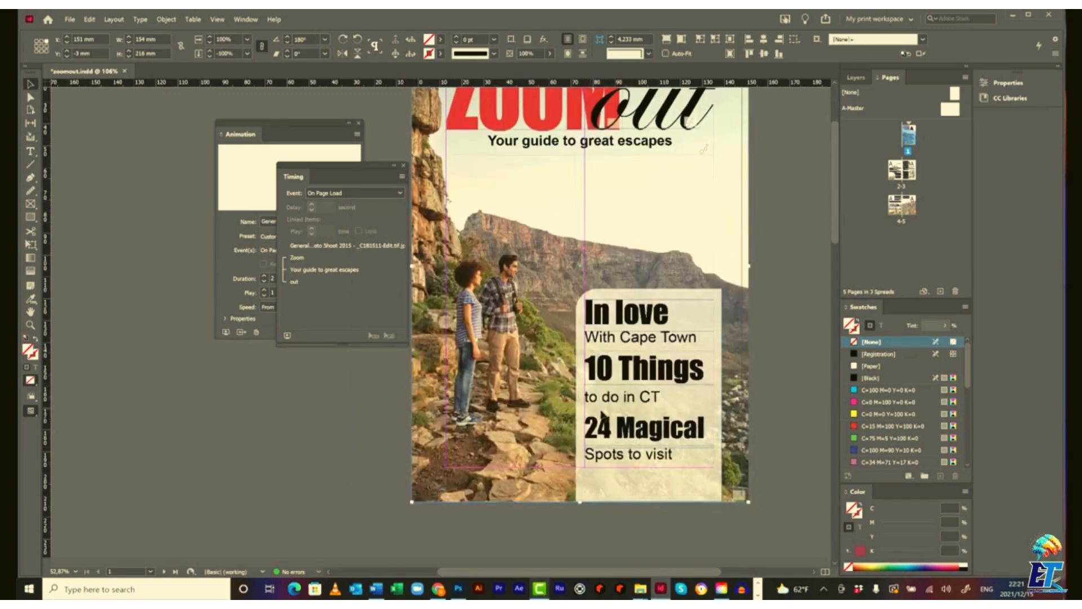
pyautogui.click(658, 318)
pyautogui.click(653, 397)
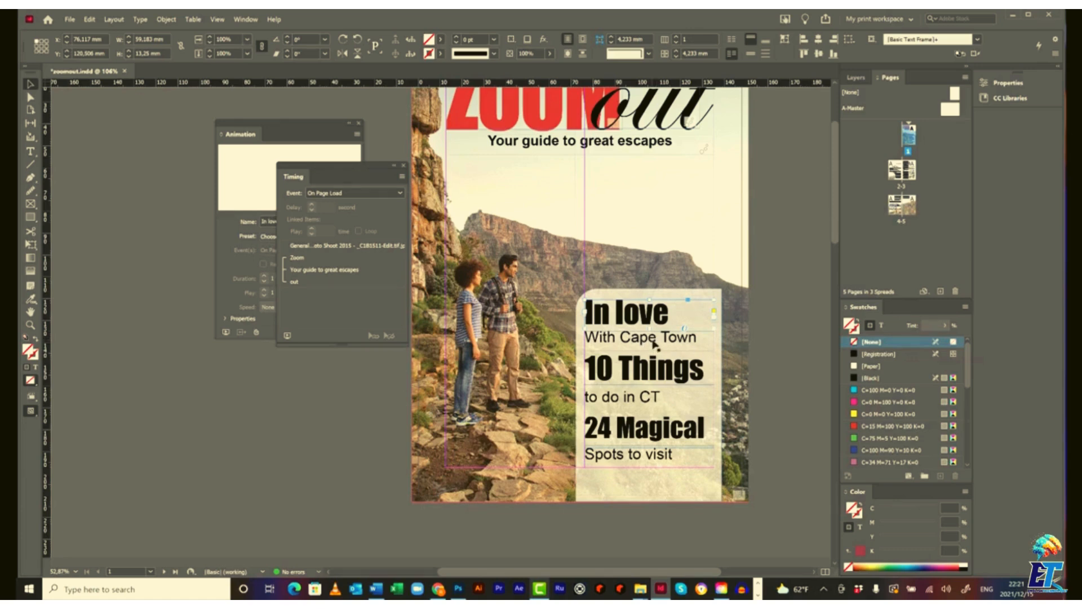
pyautogui.keyDown('shift'); pyautogui.click(654, 345); pyautogui.keyUp('shift')
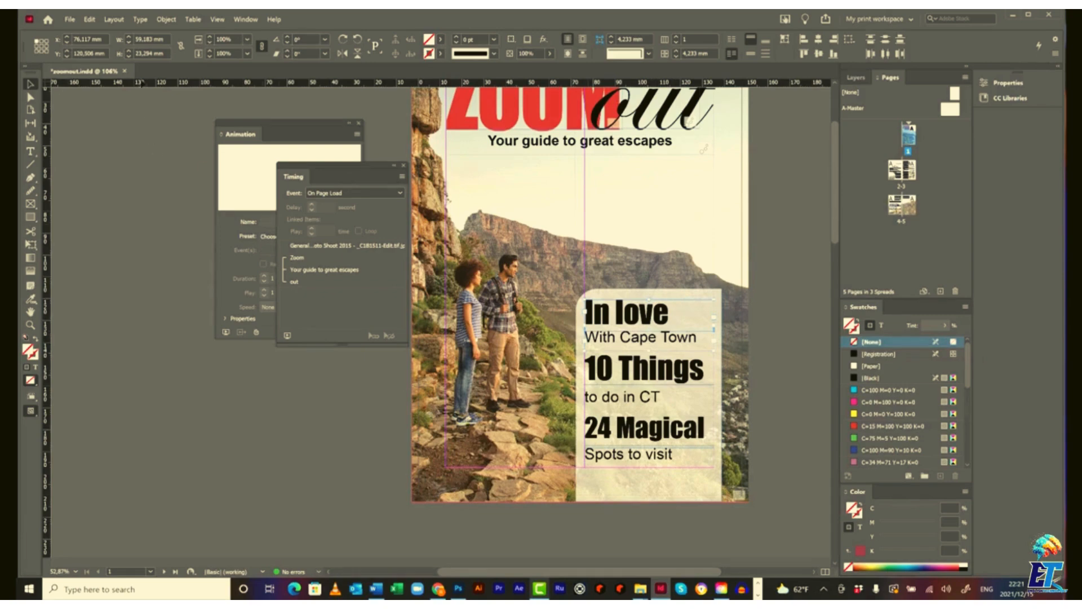
pyautogui.click(165, 21)
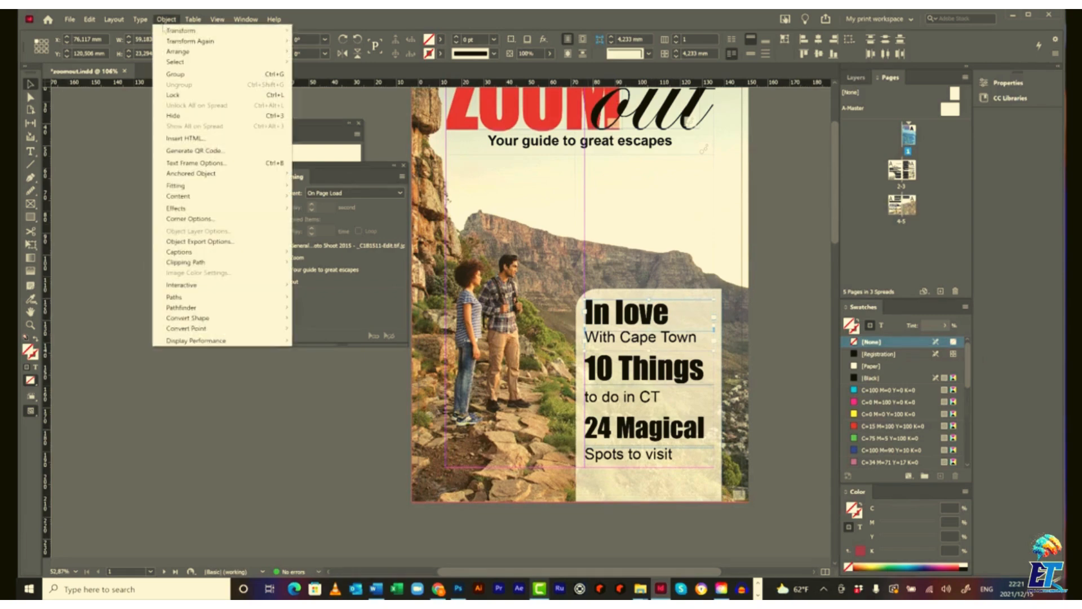
pyautogui.click(175, 74)
pyautogui.moveTo(635, 313); pyautogui.dragTo(506, 223)
pyautogui.hotkey('ctrl', 'z')
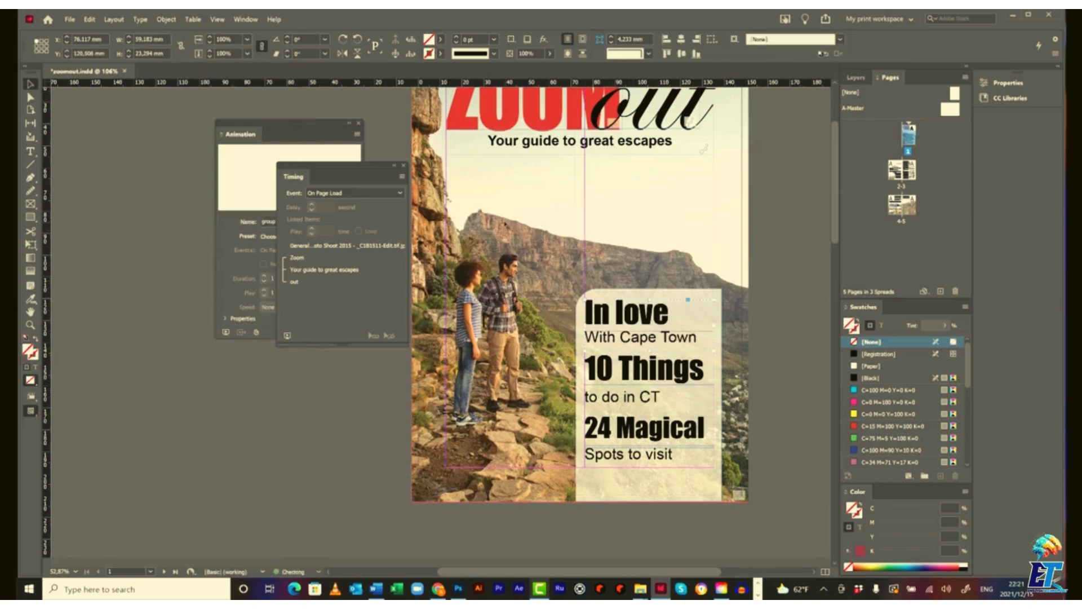
# Group "10 Things" with "to do in CT", and "24 Magical" with "Spots to visit", as two separate groups
pyautogui.click(639, 385)
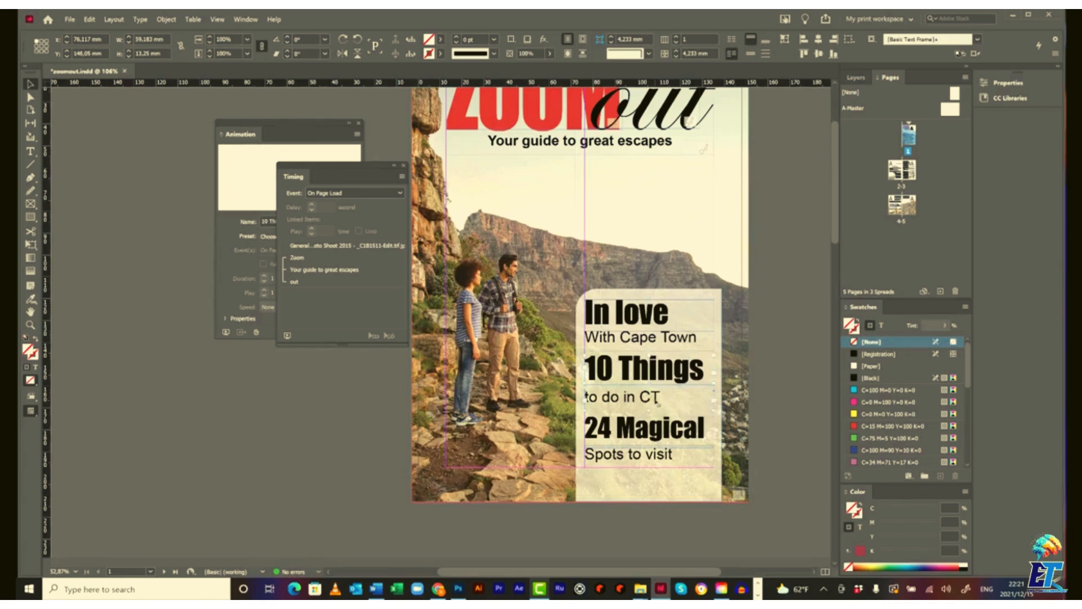
pyautogui.click(166, 19)
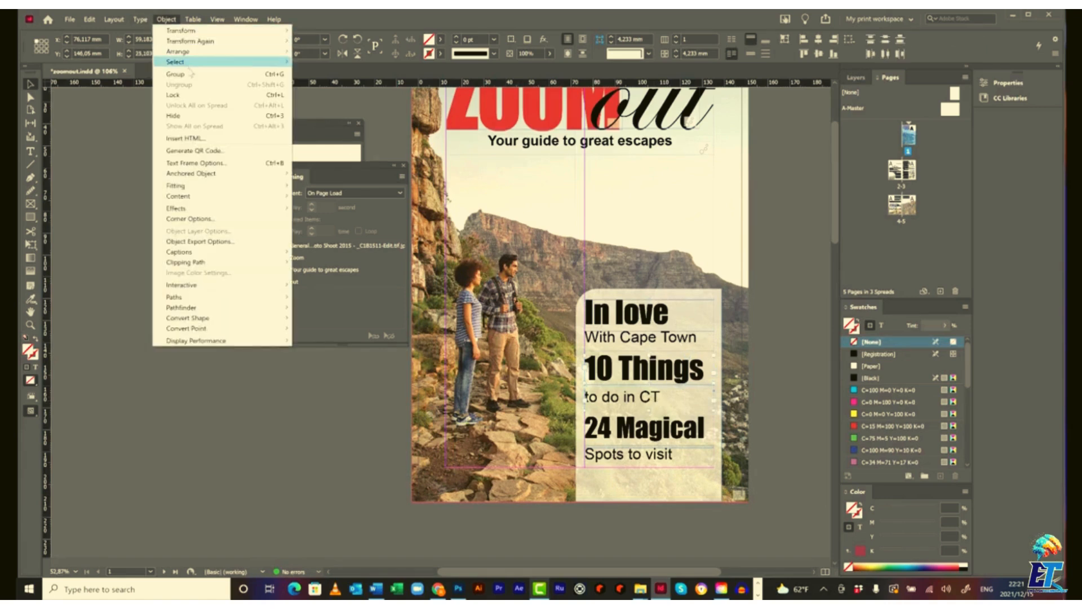
pyautogui.press('Escape')
pyautogui.click(654, 460)
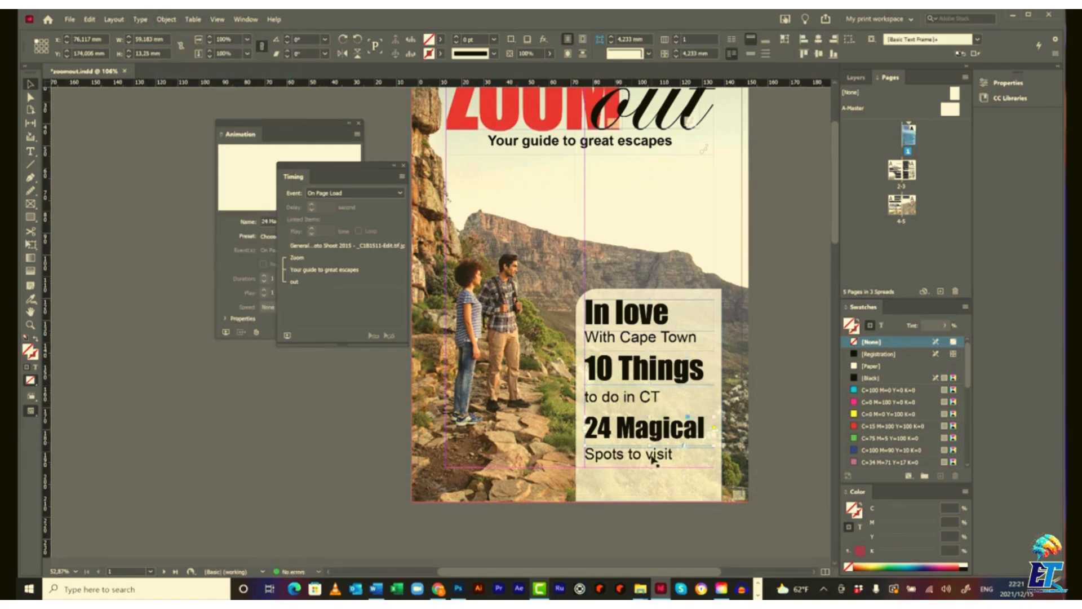
pyautogui.click(166, 19)
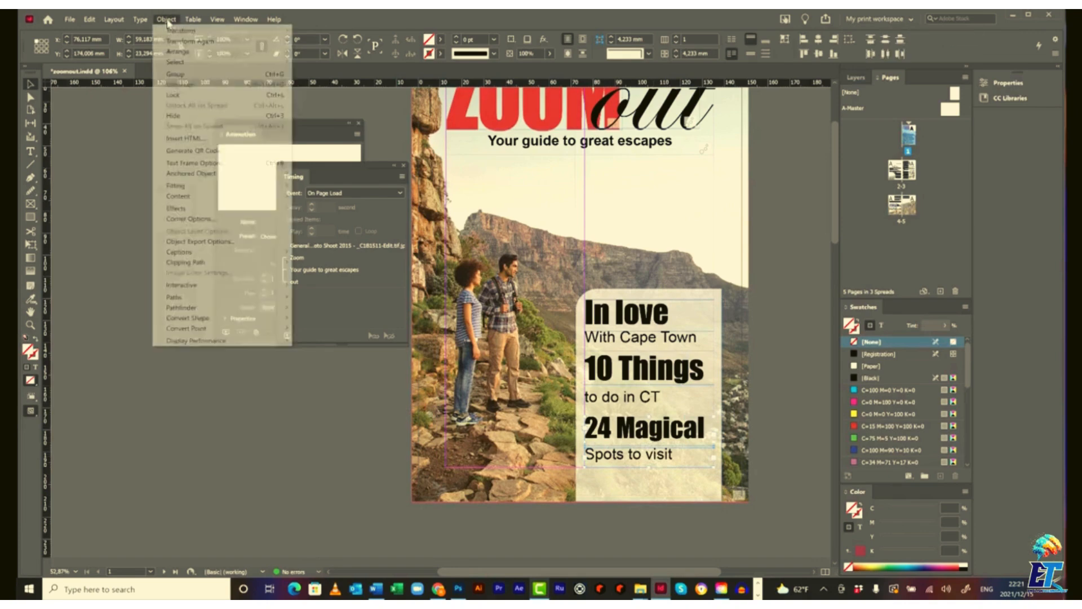
pyautogui.click(187, 74)
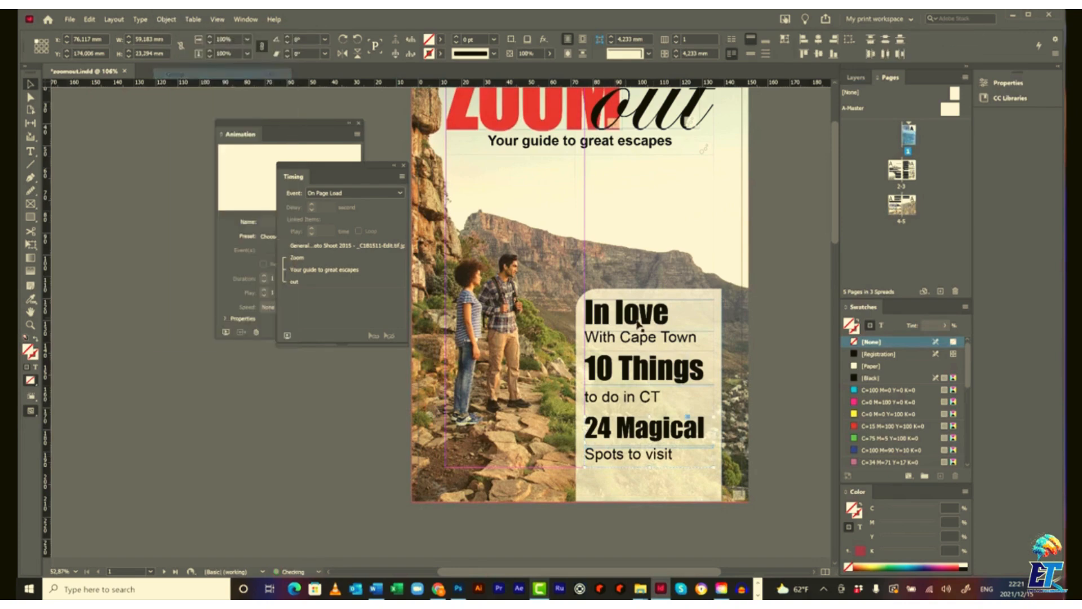
pyautogui.click(764, 357)
# Try moving and scaling the "In love" group as one object, undo the scaling and put the group back on the cover's text panel
pyautogui.click(652, 326)
pyautogui.moveTo(653, 326); pyautogui.dragTo(594, 199)
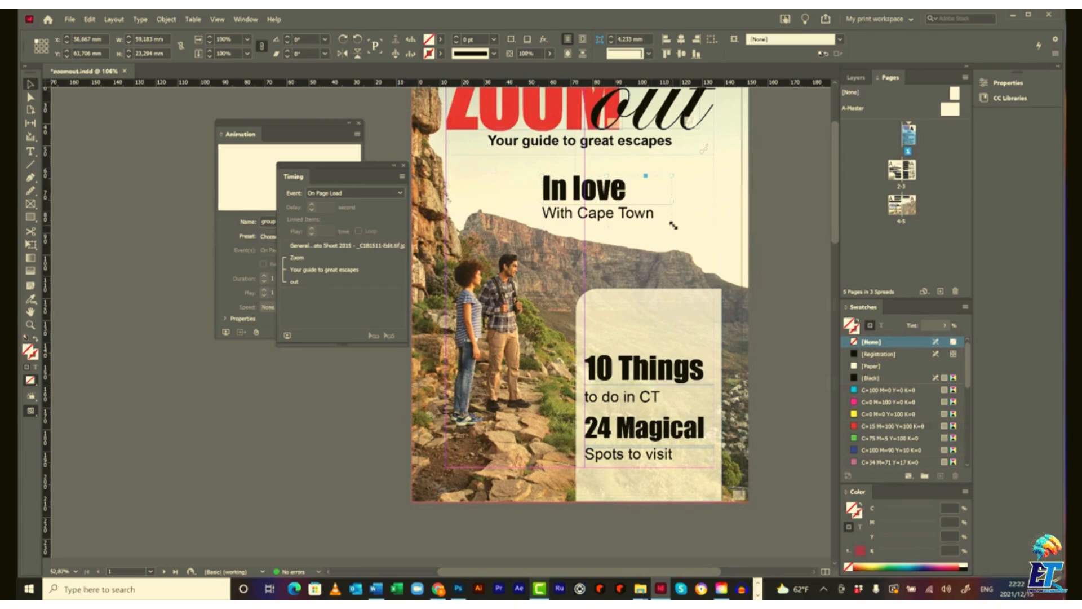
pyautogui.moveTo(674, 226); pyautogui.dragTo(644, 214)
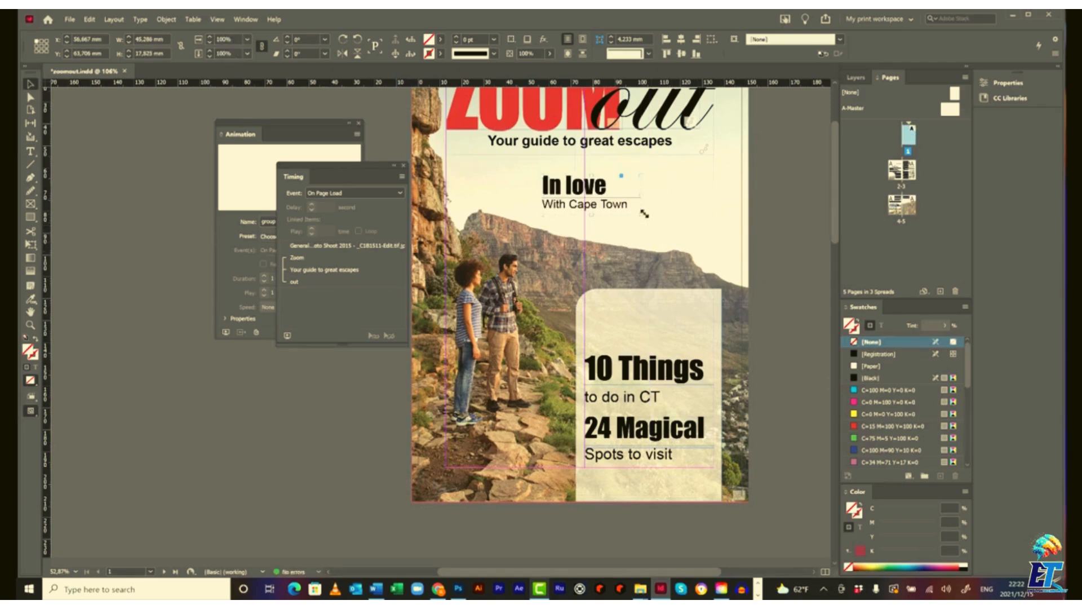
pyautogui.hotkey('ctrl', 'z')
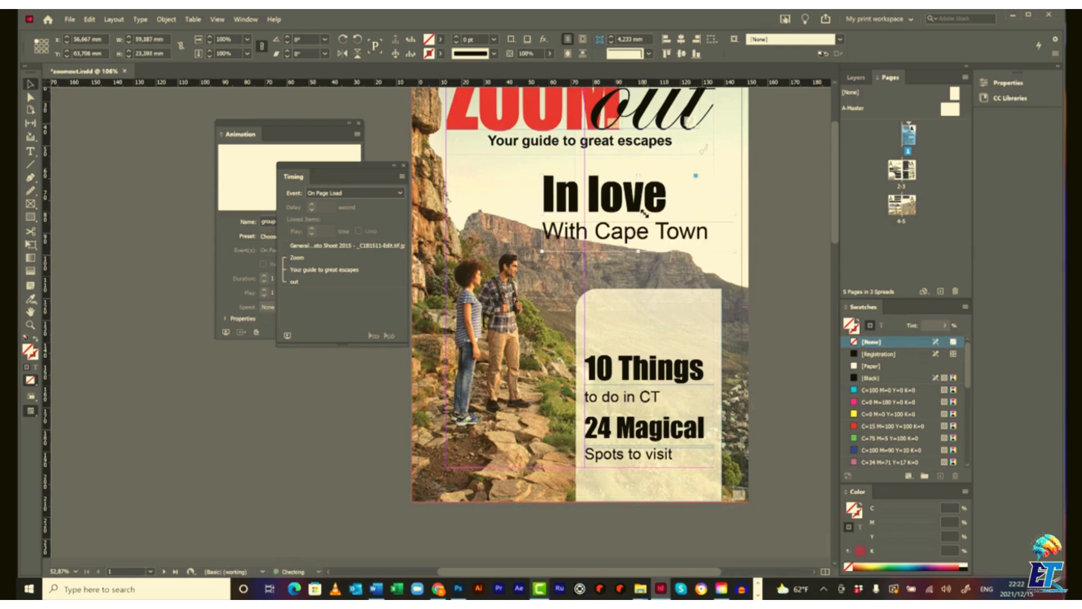
pyautogui.hotkey('ctrl', 'z')
pyautogui.moveTo(610, 196); pyautogui.dragTo(652, 319)
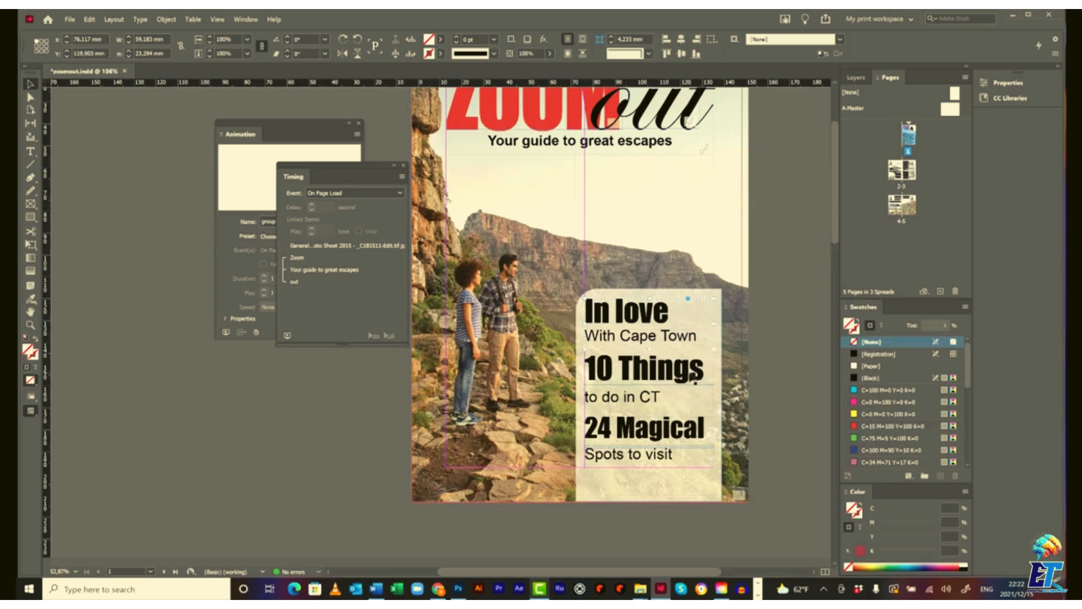
# Apply the Fly in from Right animation to the three grouped headlines on the cover
pyautogui.keyDown('shift'); pyautogui.click(672, 443); pyautogui.keyUp('shift')
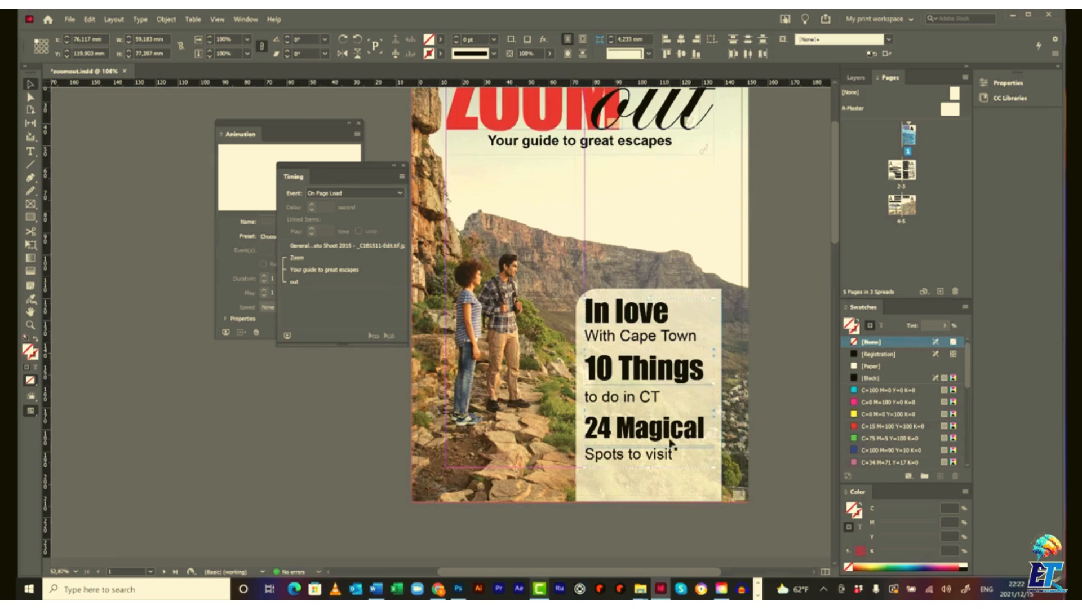
pyautogui.click(310, 128)
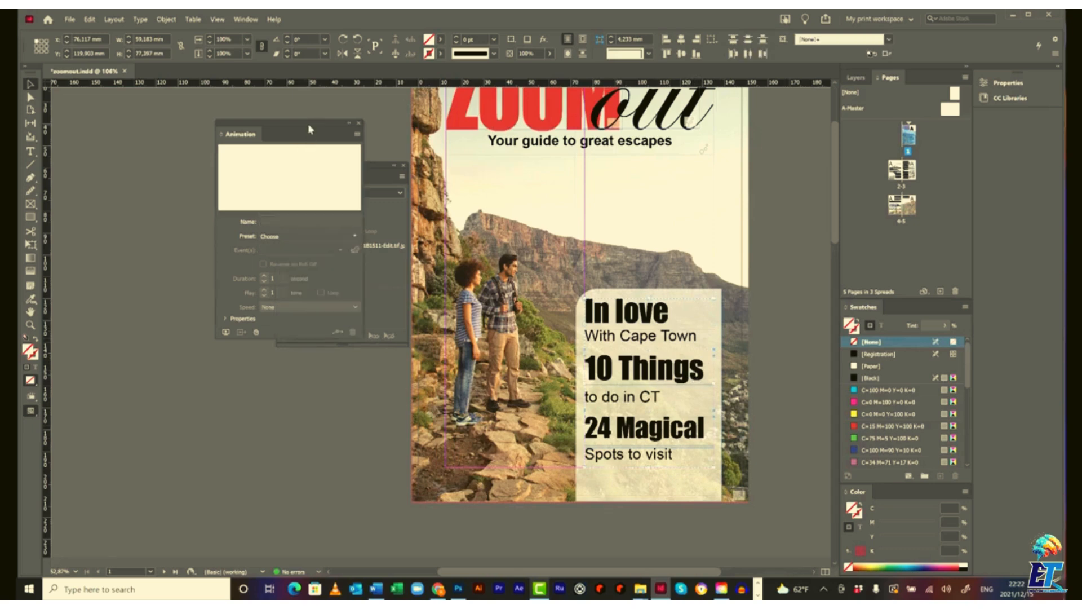
pyautogui.click(355, 237)
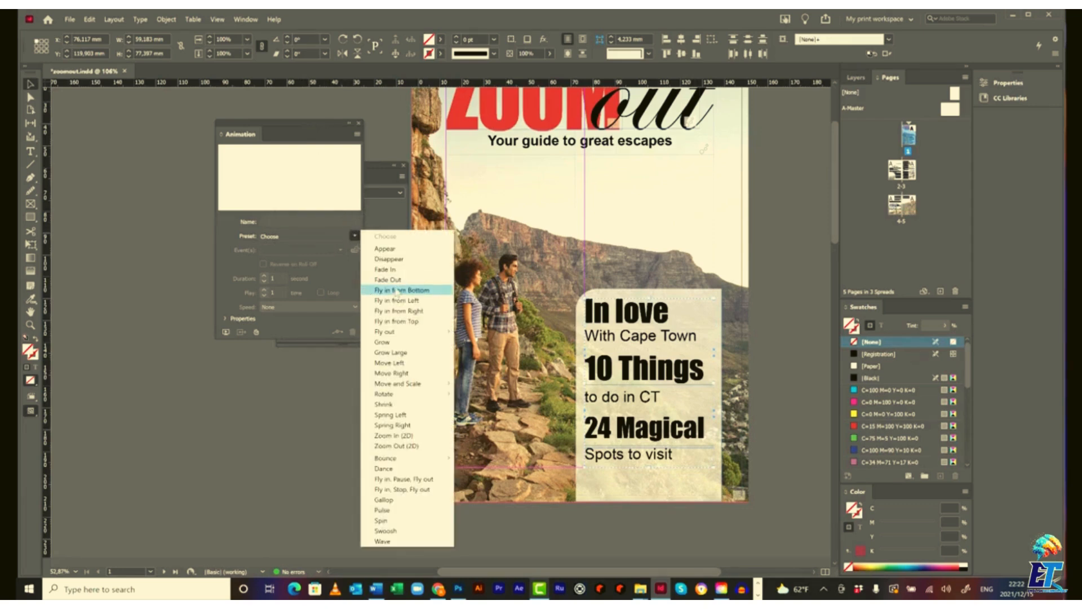
pyautogui.click(417, 310)
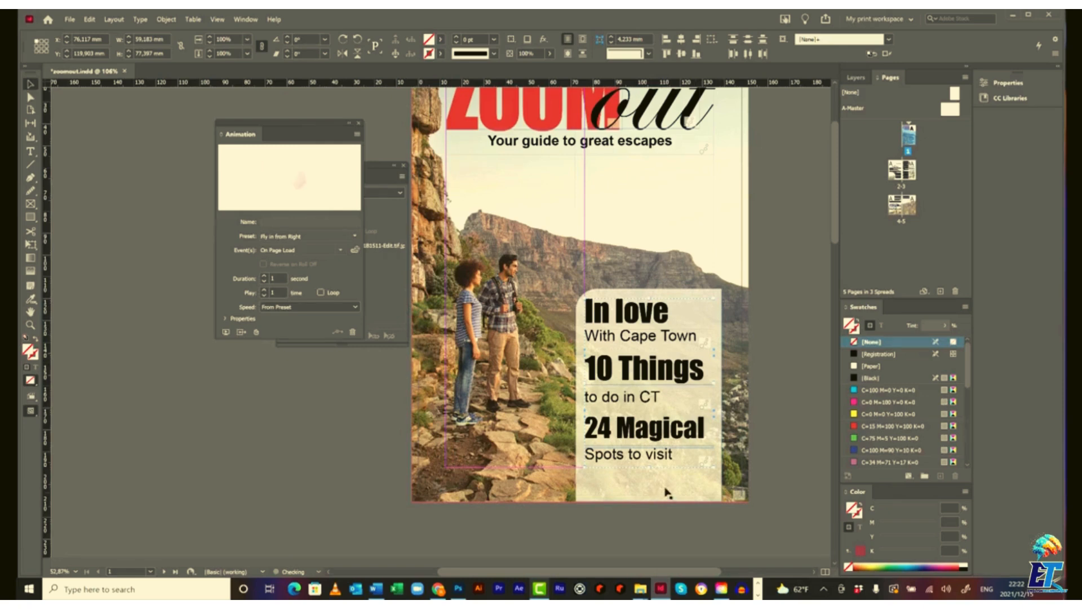
# Apply the Fade In animation to the pale rectangle behind the cover headlines
pyautogui.click(721, 304)
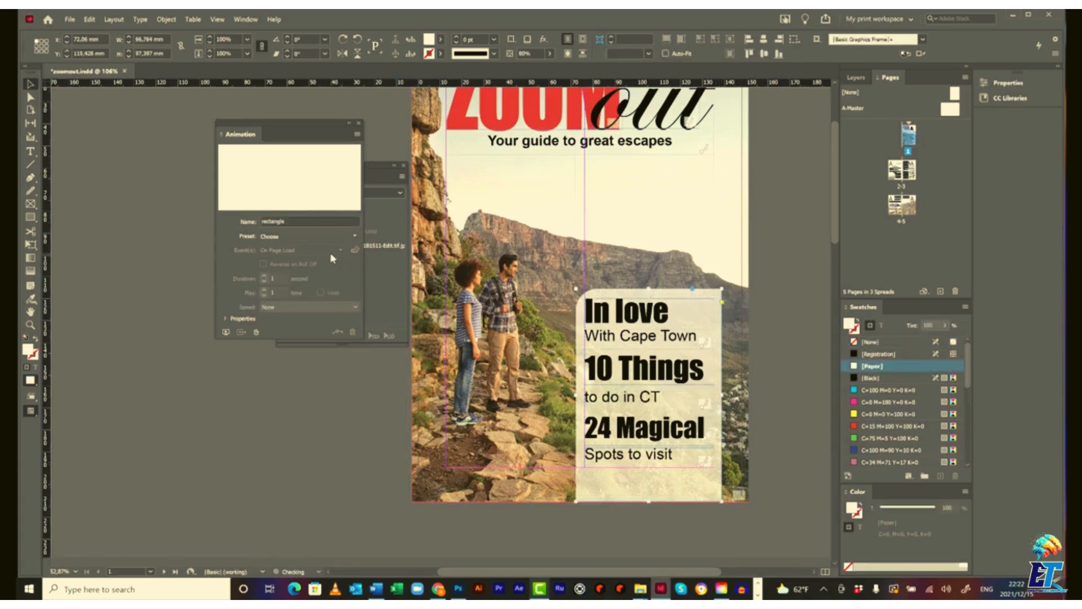
pyautogui.click(354, 236)
pyautogui.click(385, 270)
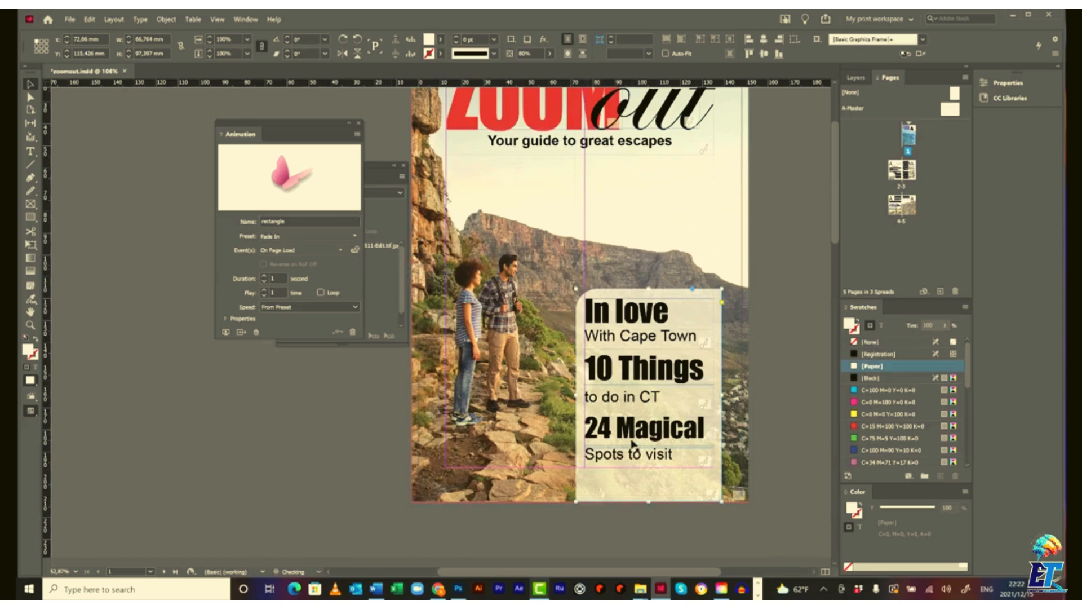
# Reorder the timing so the rectangle plays before the three headline groups, and preview the cover's interactivity
pyautogui.click(402, 286)
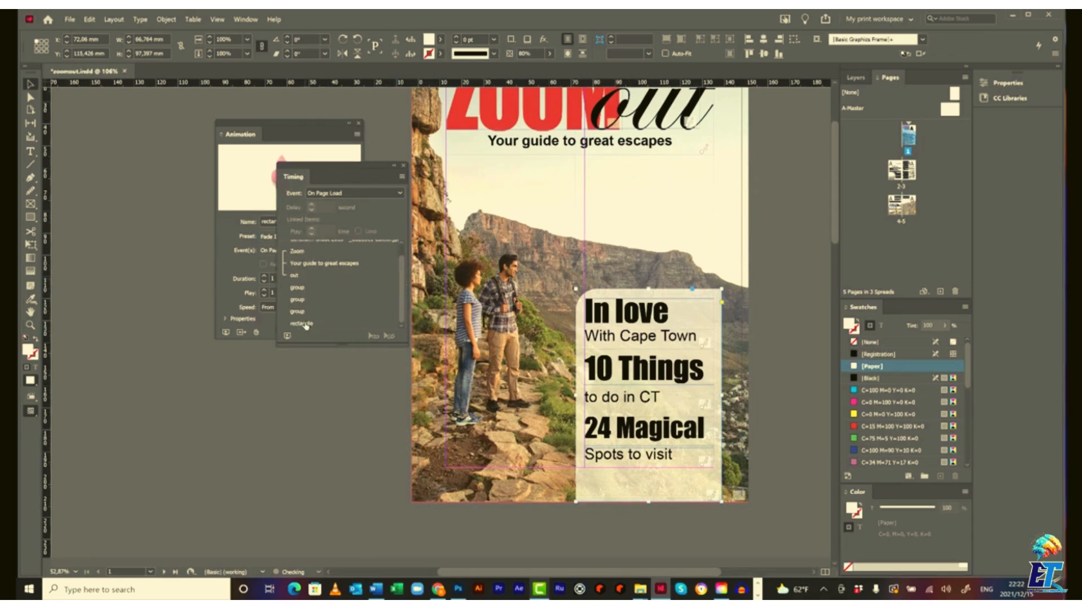
pyautogui.click(306, 324)
pyautogui.keyDown('ctrl'); pyautogui.click(303, 277); pyautogui.keyUp('ctrl')
pyautogui.moveTo(304, 278); pyautogui.dragTo(312, 288)
pyautogui.click(288, 336)
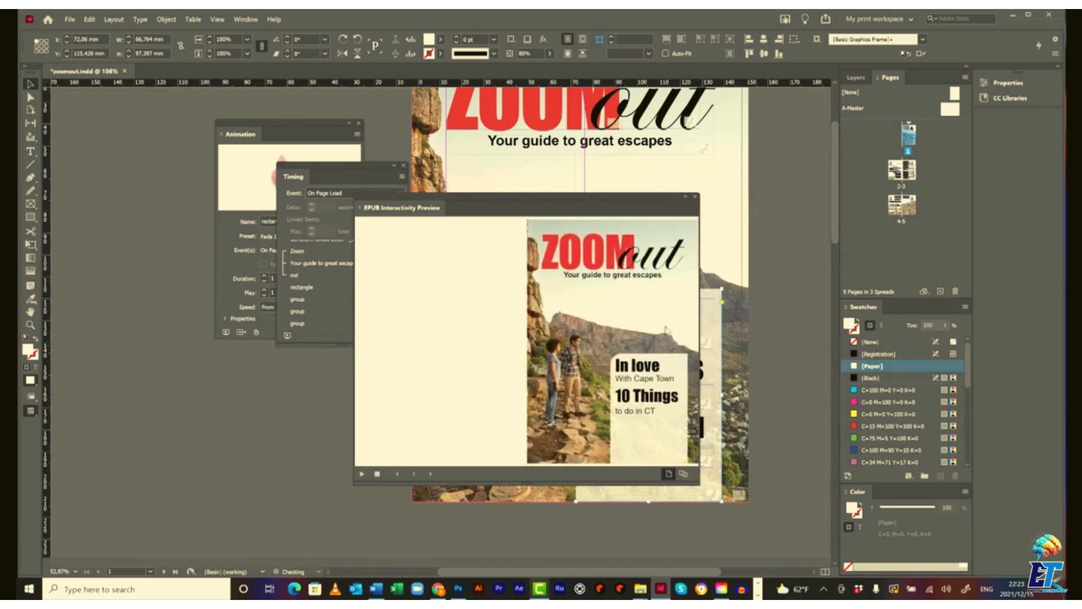
pyautogui.click(697, 197)
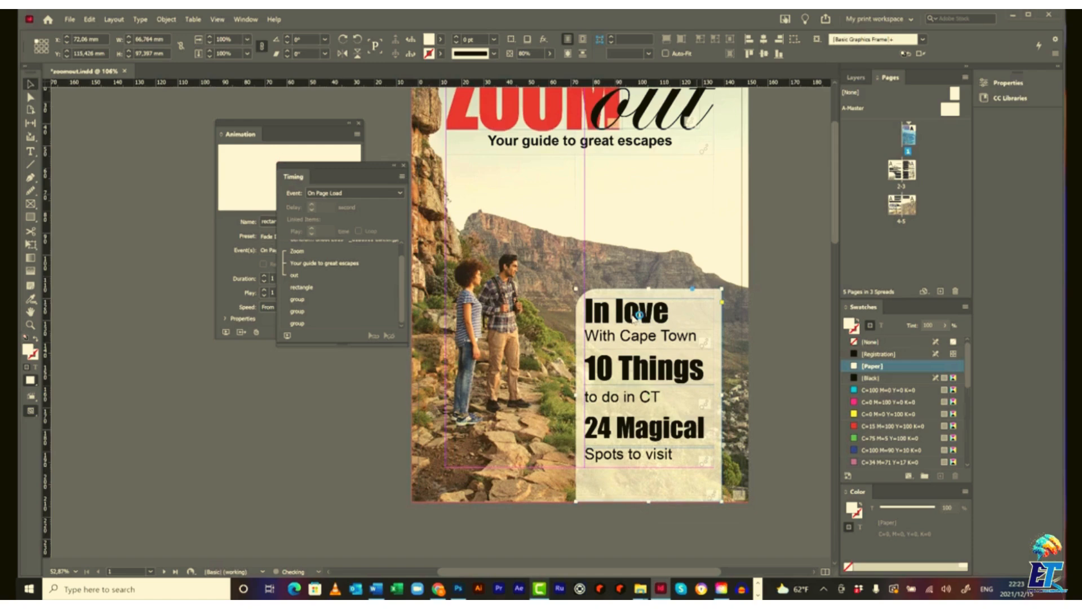
# Group the four landscape photos beside the article text on page 3 of the "24 Hours in Cape Town" spread
pyautogui.scroll(-5, 639, 315)
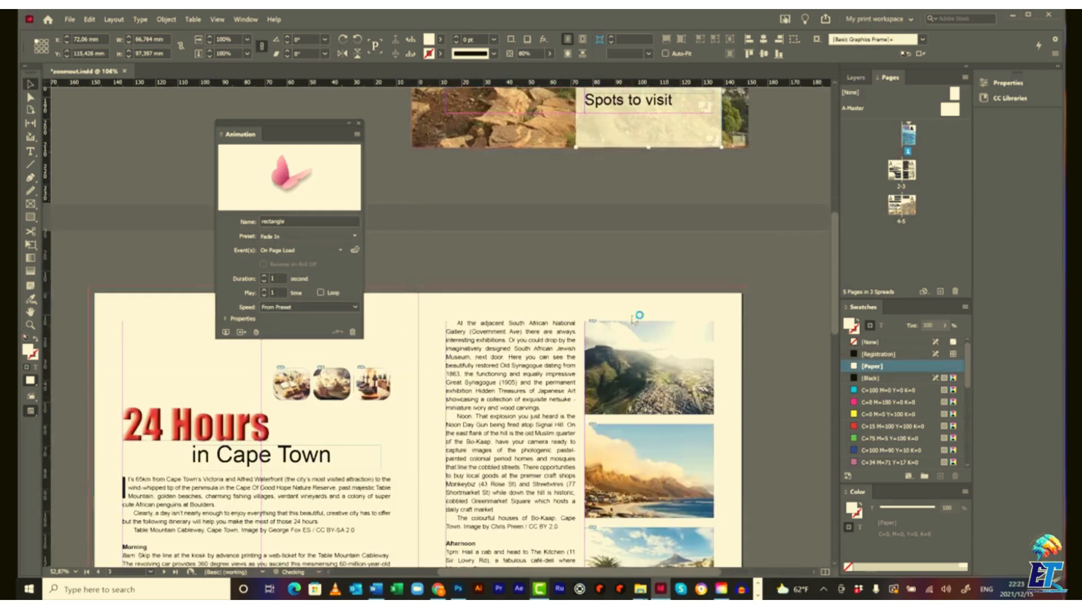
pyautogui.scroll(-5, 639, 314)
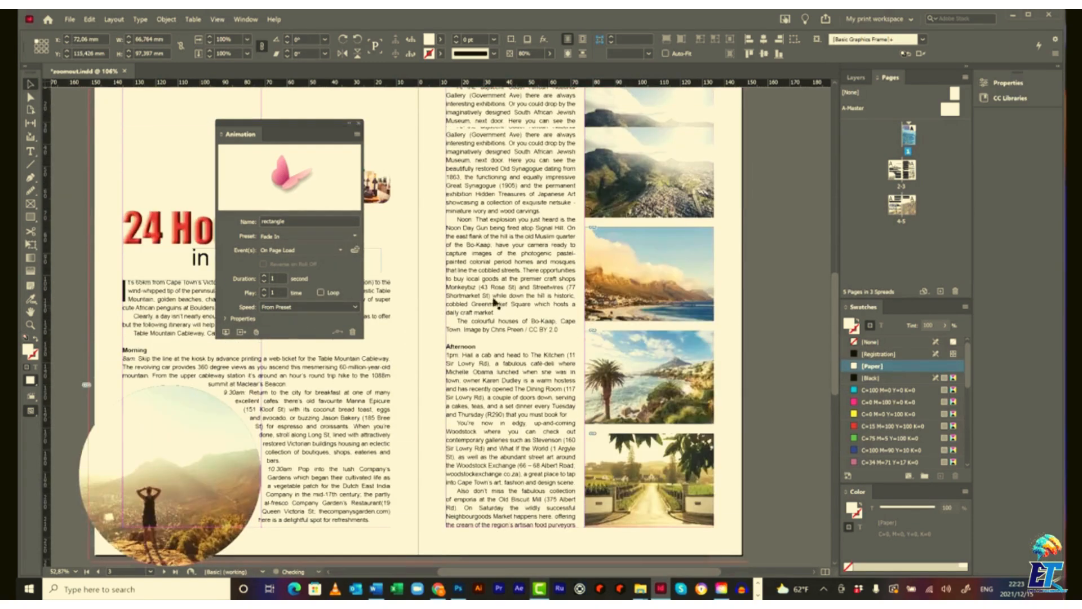
pyautogui.moveTo(340, 138); pyautogui.dragTo(588, 145)
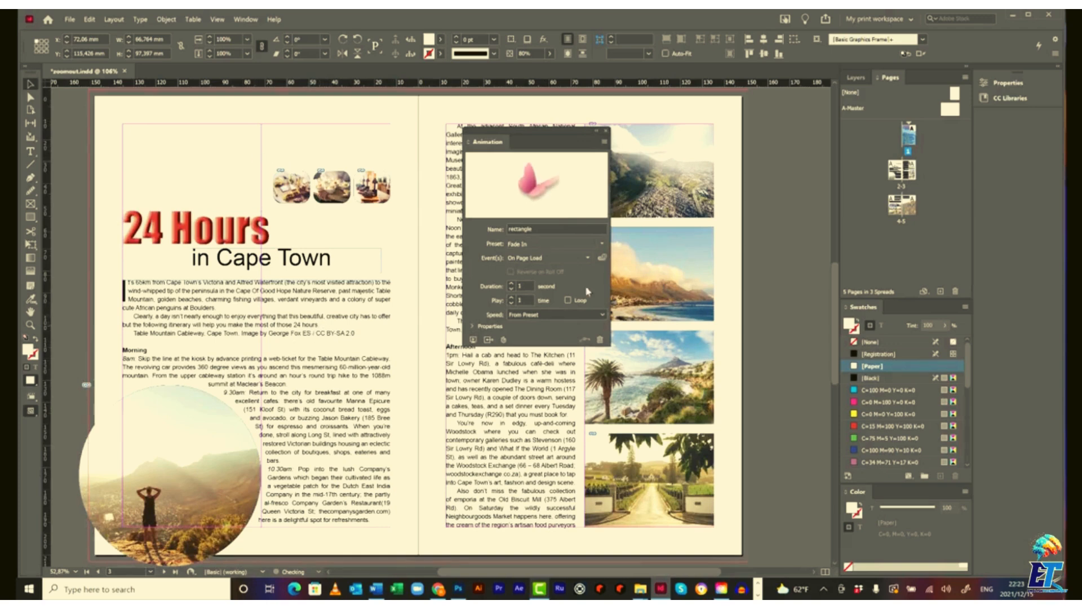
pyautogui.click(757, 202)
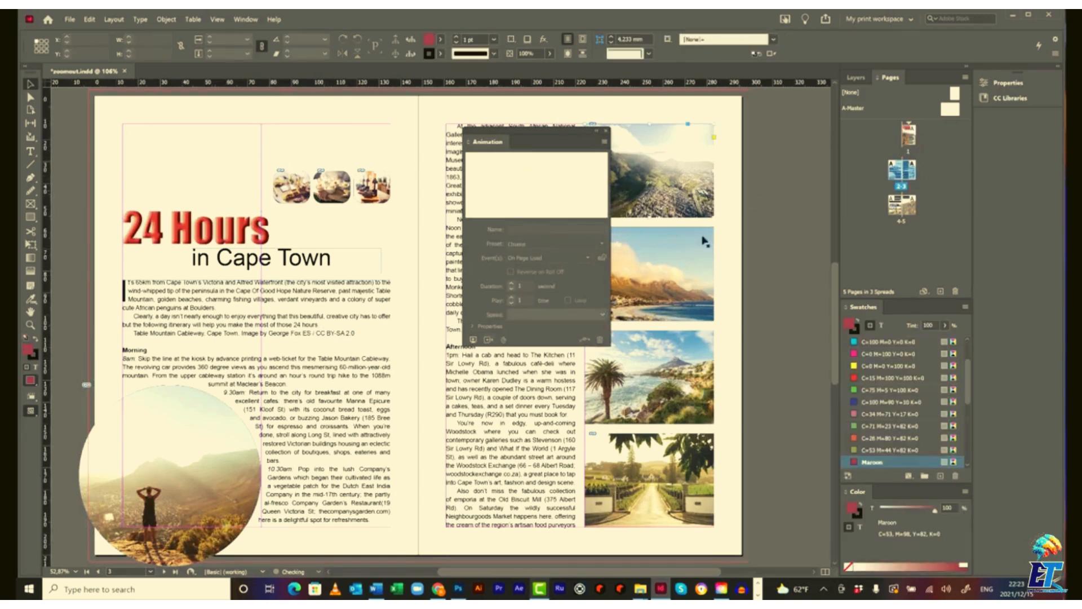
pyautogui.click(698, 347)
pyautogui.keyDown('shift'); pyautogui.click(698, 345); pyautogui.keyUp('shift')
pyautogui.keyDown('shift'); pyautogui.click(699, 459); pyautogui.keyUp('shift')
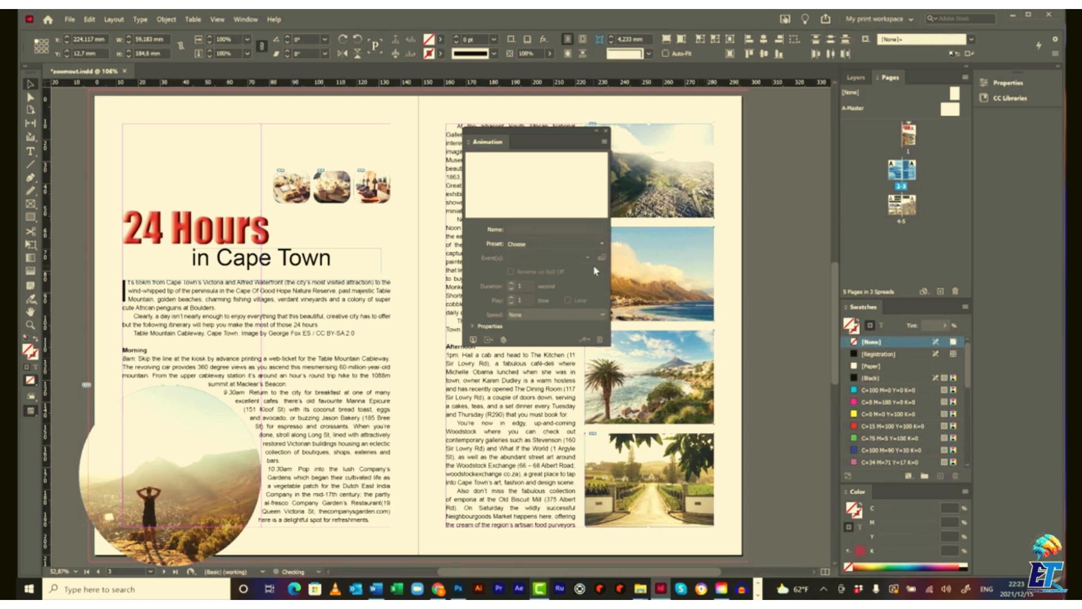
pyautogui.hotkey('ctrl', 'g')
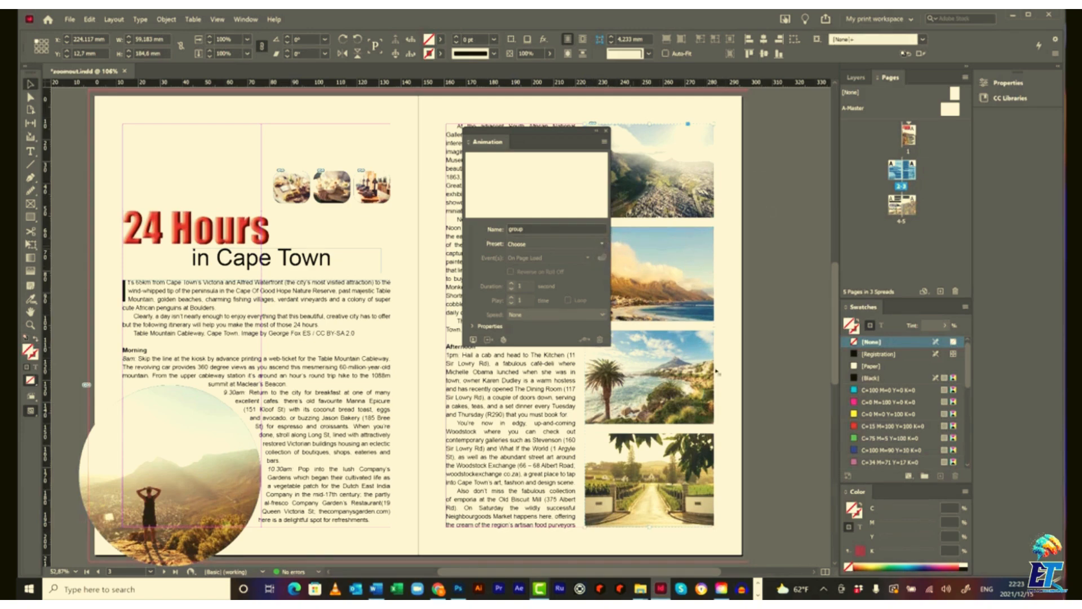
pyautogui.click(166, 21)
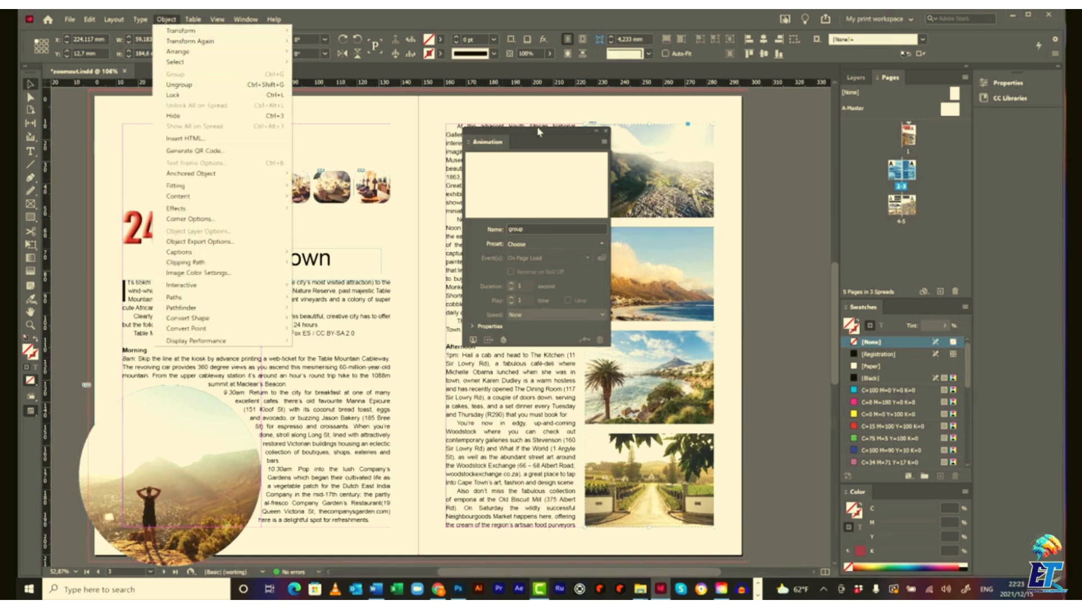
pyautogui.click(550, 137)
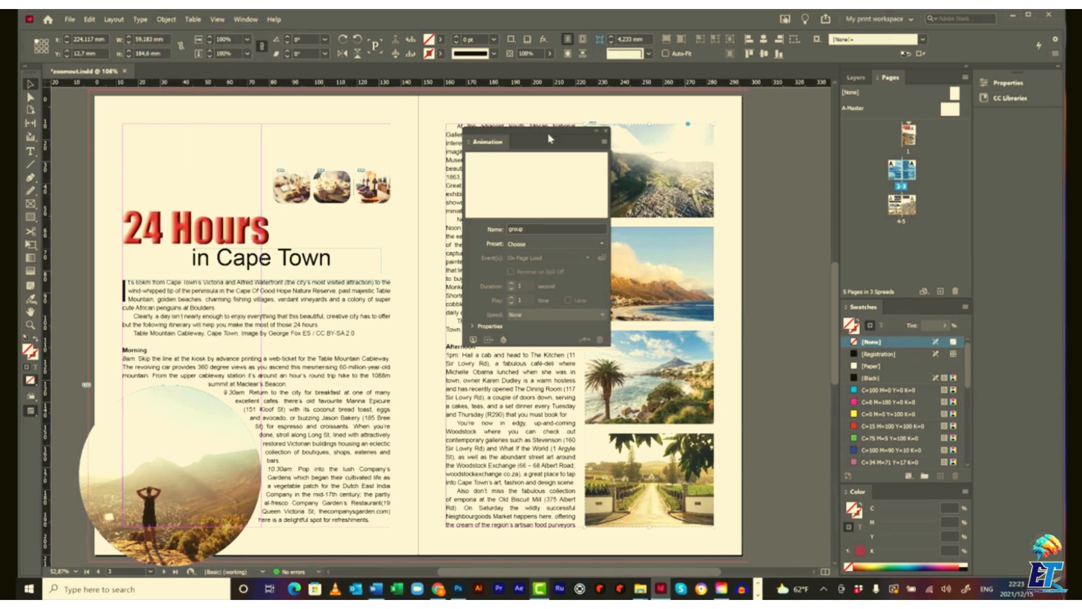
# Apply the Fade In animation to the grouped landscape photos
pyautogui.click(602, 244)
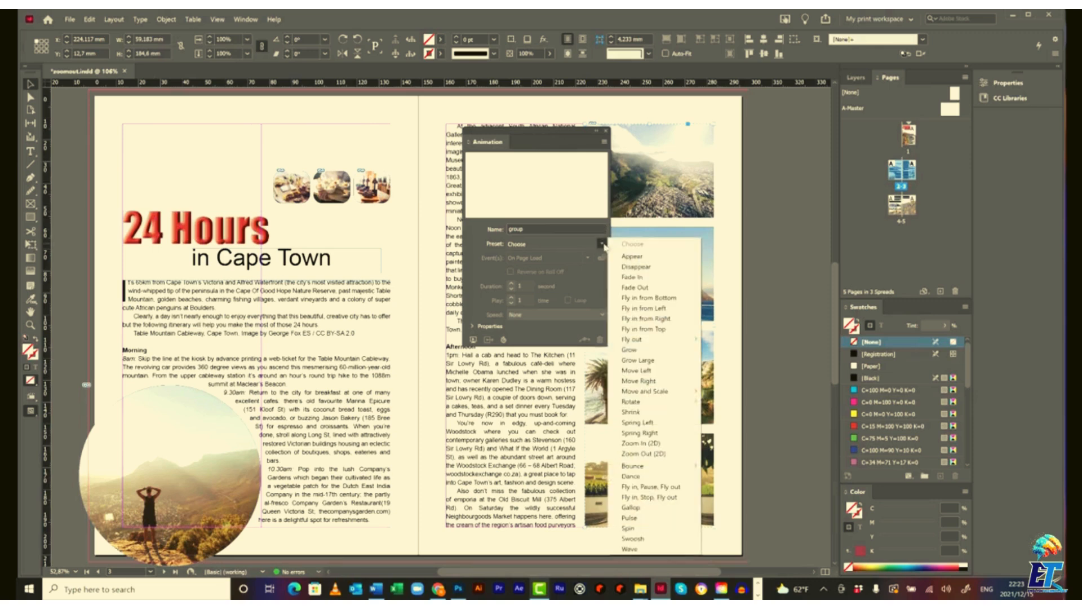
pyautogui.click(646, 278)
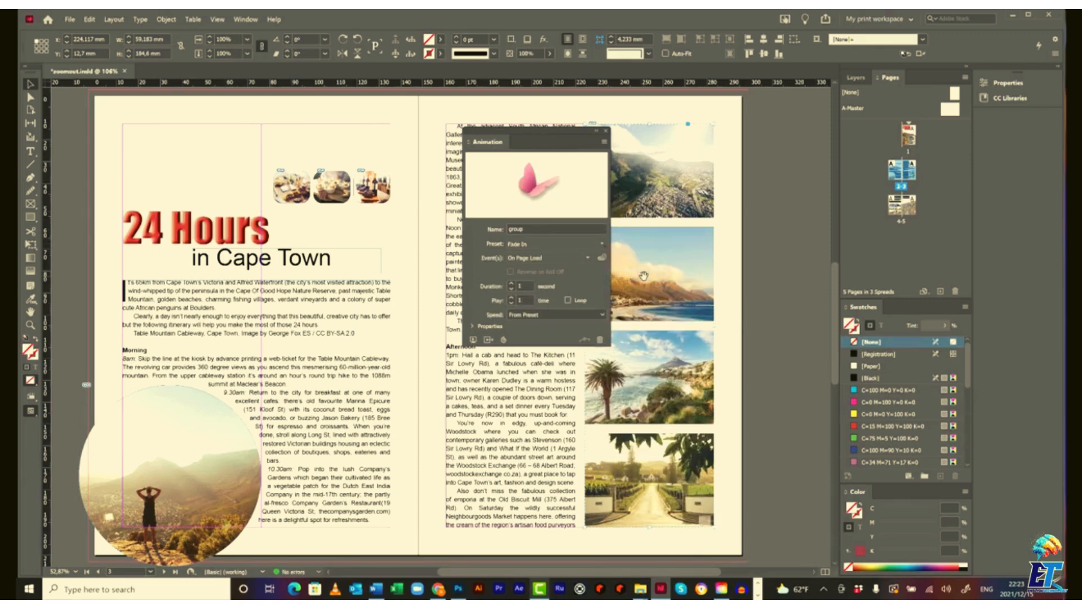
pyautogui.moveTo(553, 149); pyautogui.dragTo(560, 161)
# Apply the Fly in from Left animation to the grouped "24 Hours in Cape Town" title on page 2
pyautogui.click(238, 235)
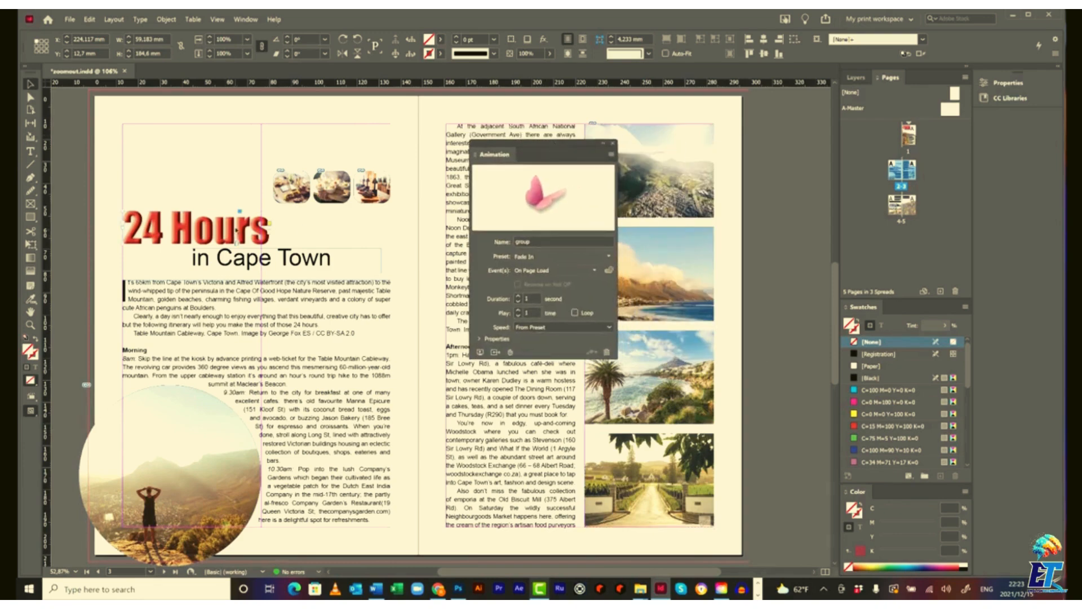
pyautogui.click(295, 260)
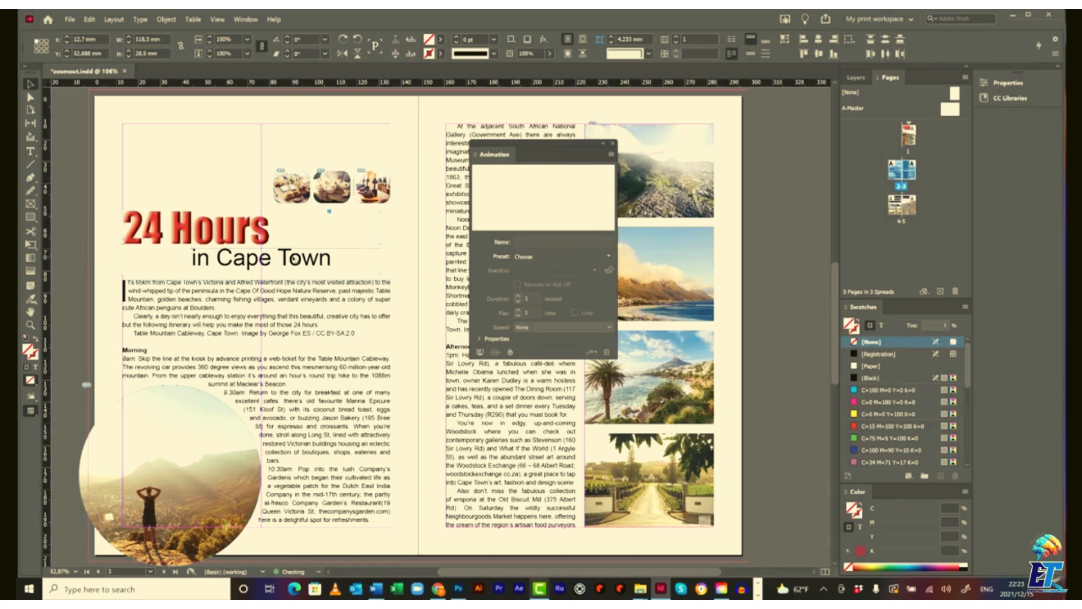
pyautogui.click(609, 256)
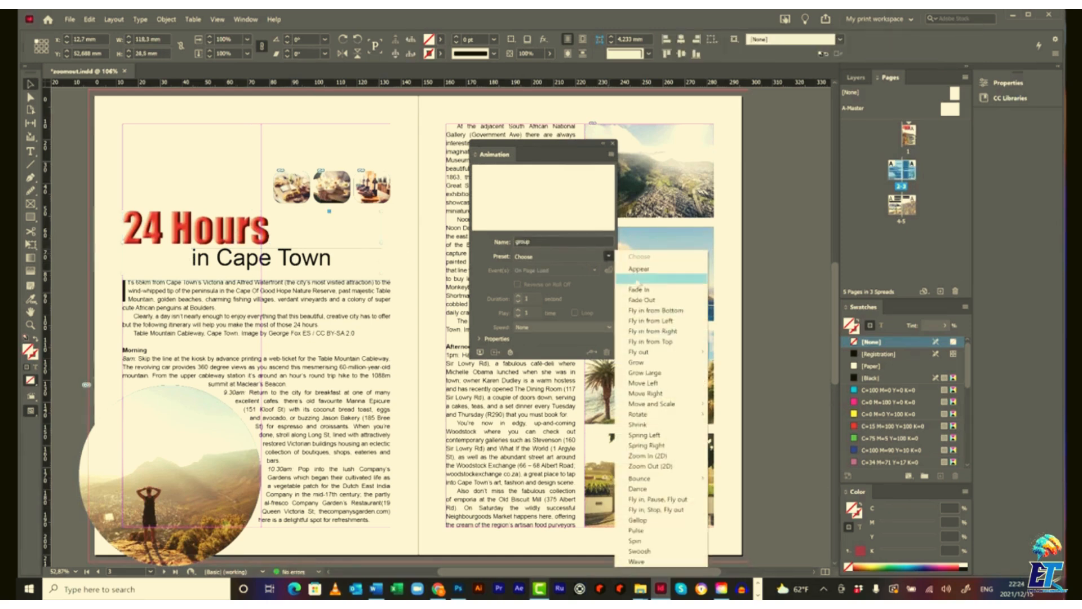
pyautogui.click(649, 320)
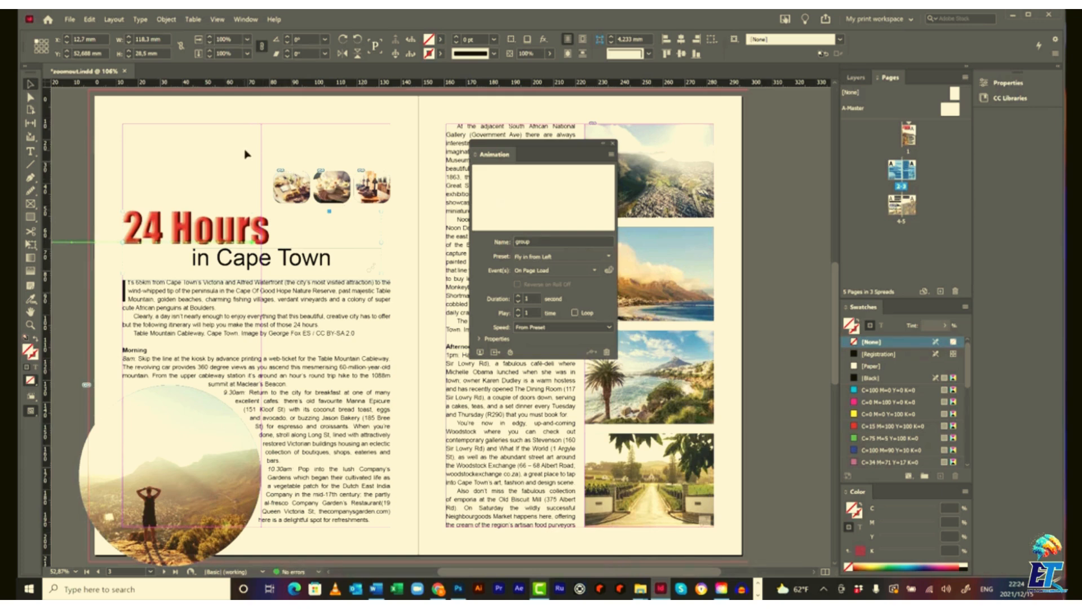
# Apply the Fly in from Top animation to the three small food photos above the title
pyautogui.click(391, 189)
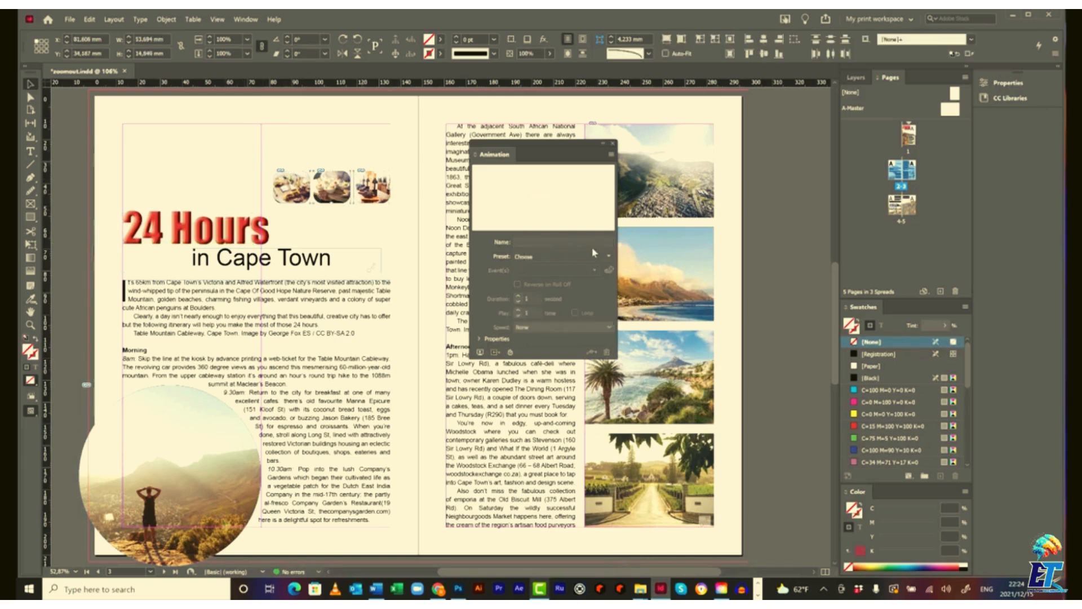
pyautogui.click(609, 256)
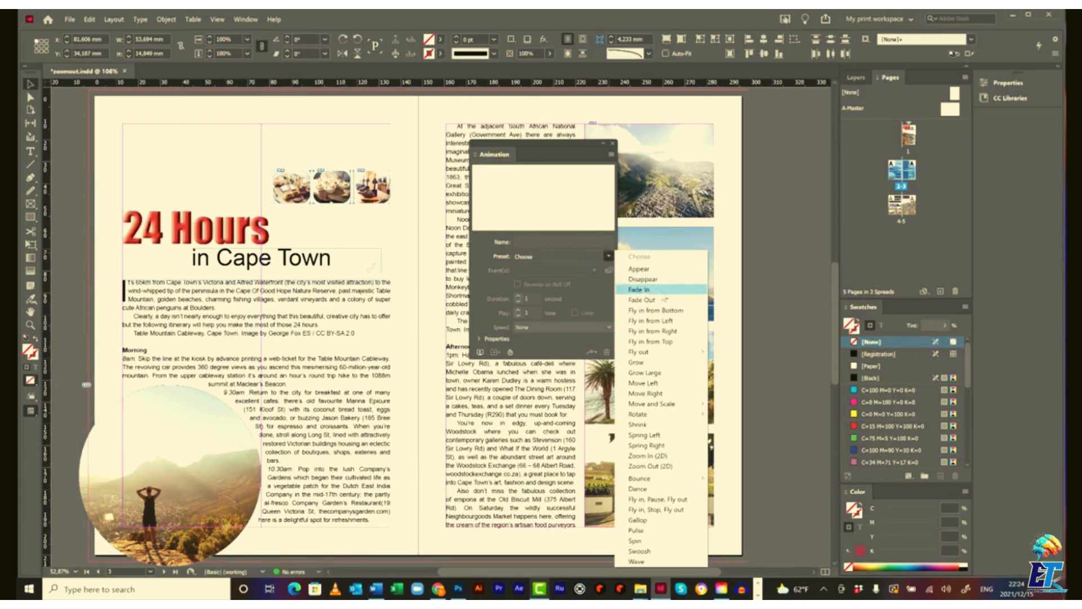
pyautogui.click(672, 343)
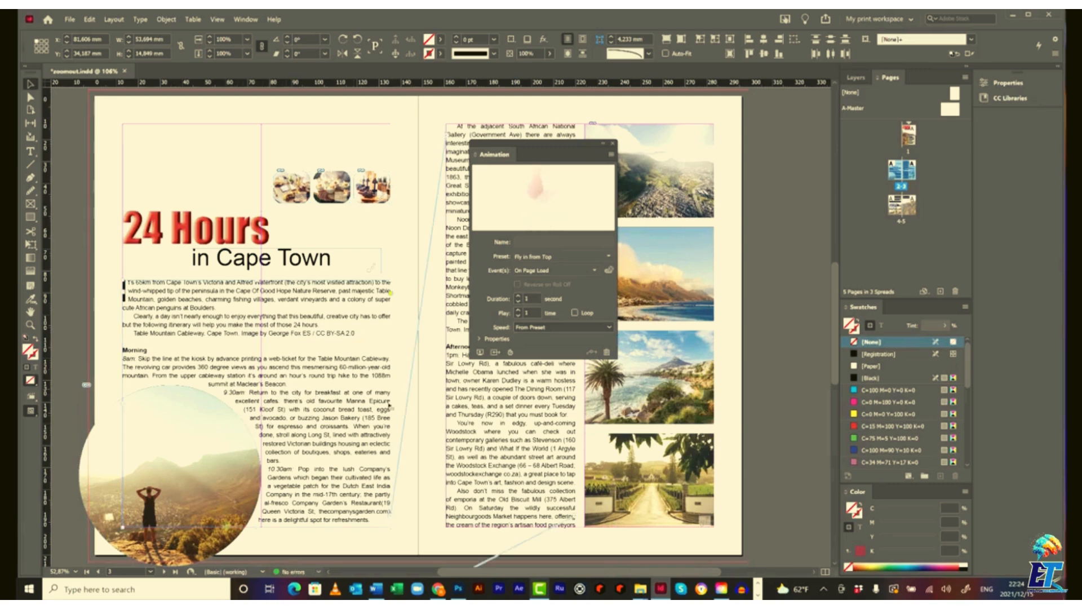
# Apply the Fade In animation to both article text frames on pages 2 and 3 together
pyautogui.click(296, 393)
pyautogui.keyDown('shift'); pyautogui.click(475, 398); pyautogui.keyUp('shift')
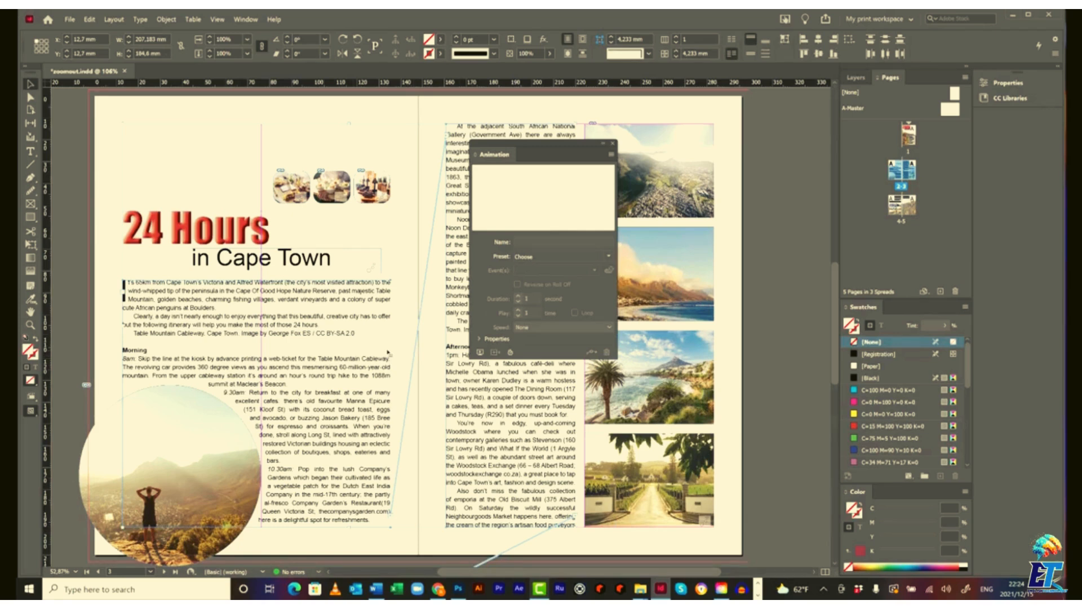
pyautogui.click(608, 256)
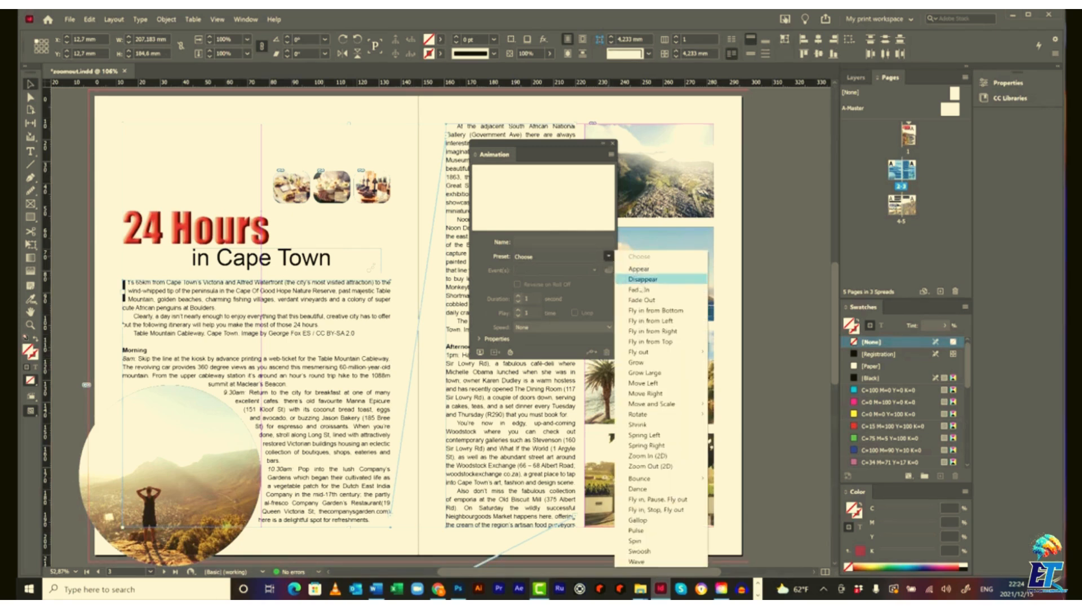
pyautogui.click(643, 290)
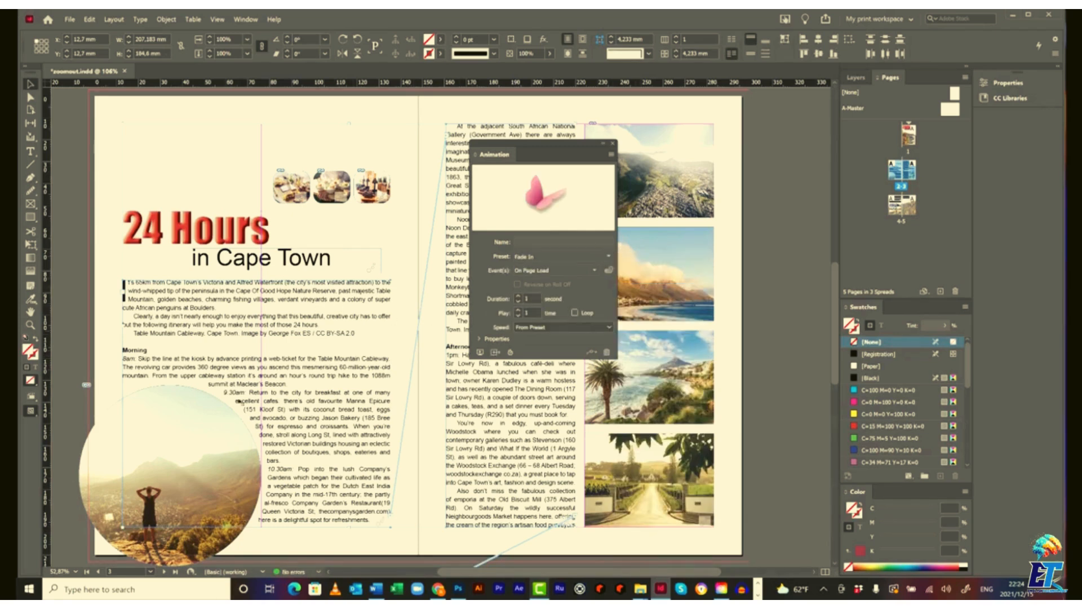
# Apply the Fly in from Left animation to the circular mountain photo and preview the spread's interactivity
pyautogui.click(97, 458)
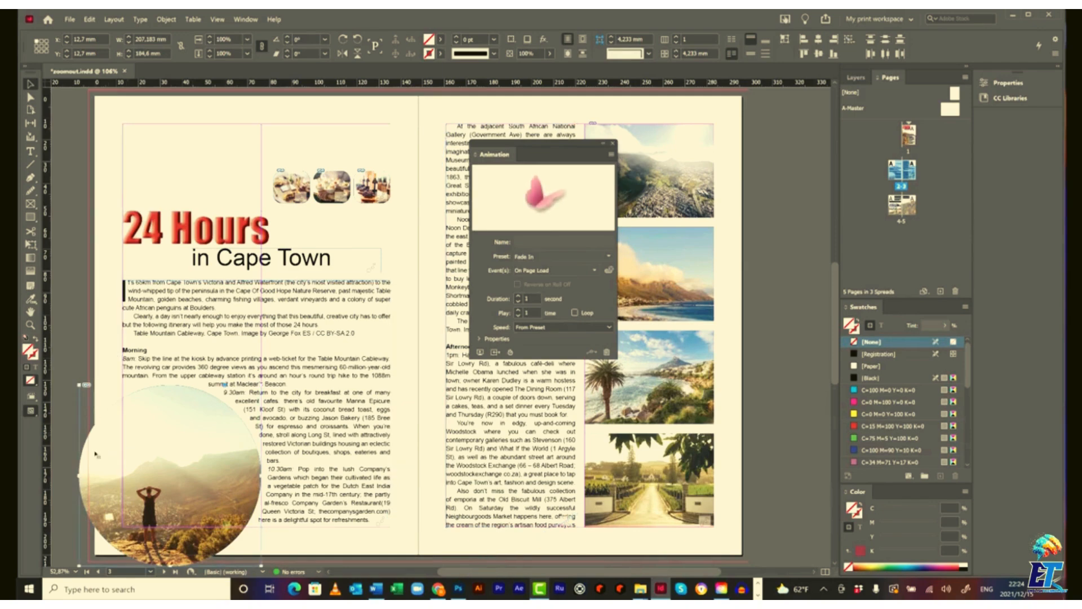
pyautogui.click(608, 256)
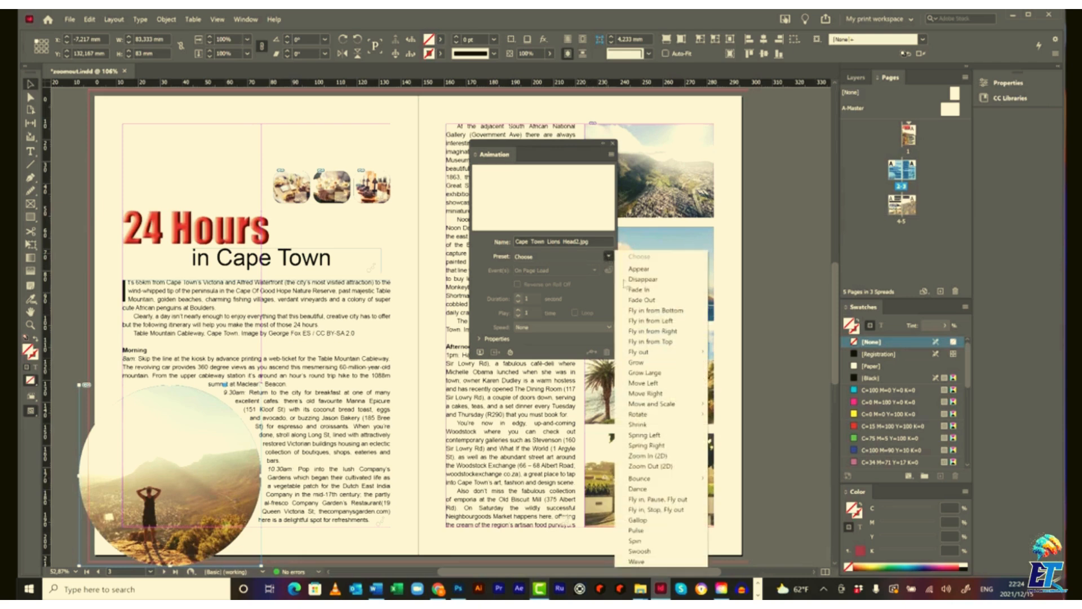
pyautogui.click(659, 321)
pyautogui.click(479, 353)
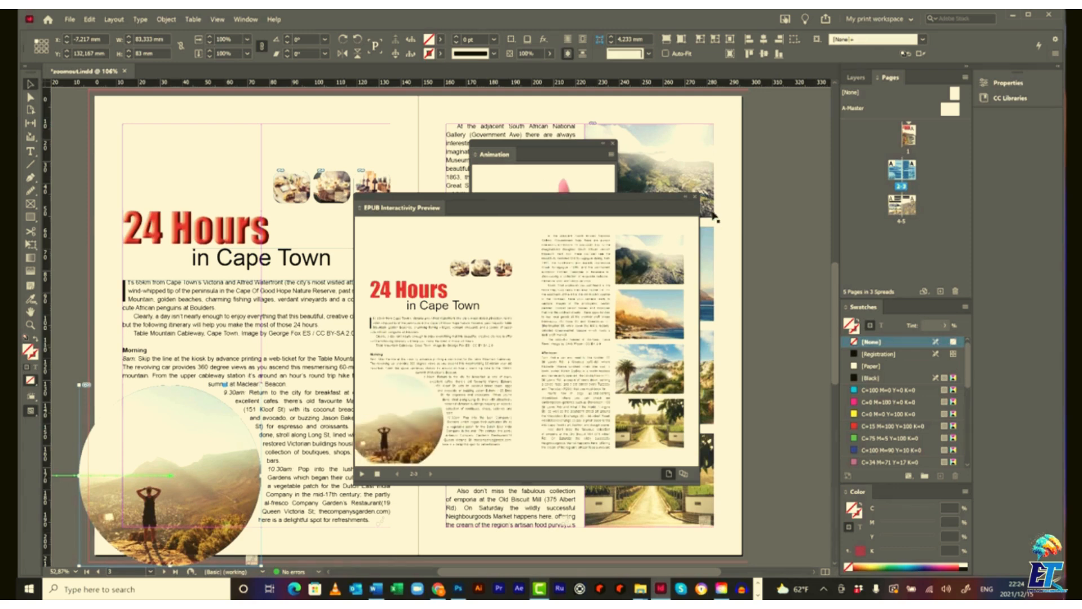
pyautogui.click(696, 197)
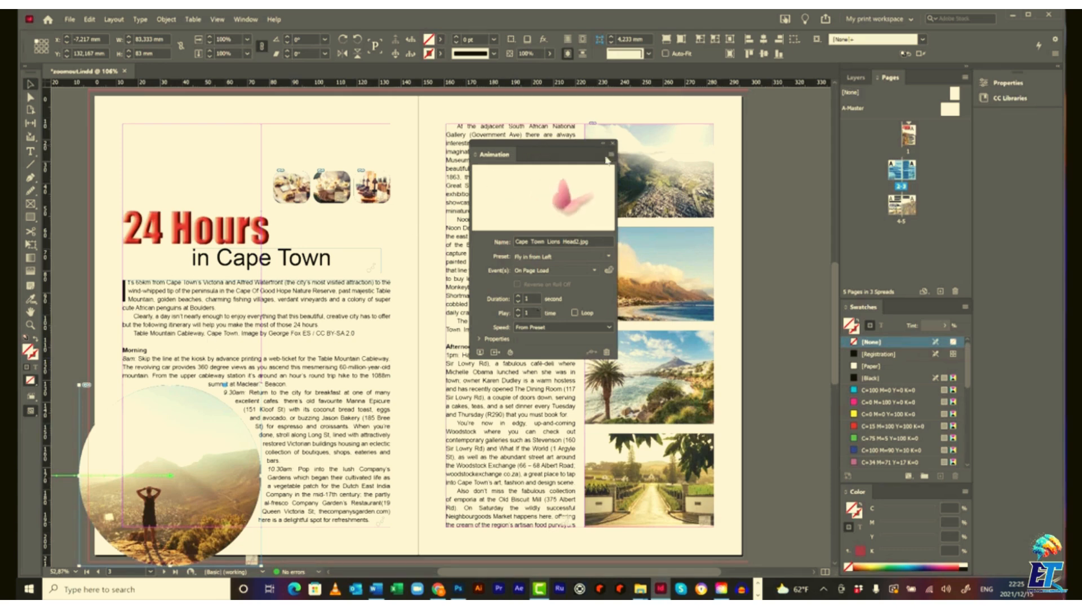
pyautogui.click(613, 143)
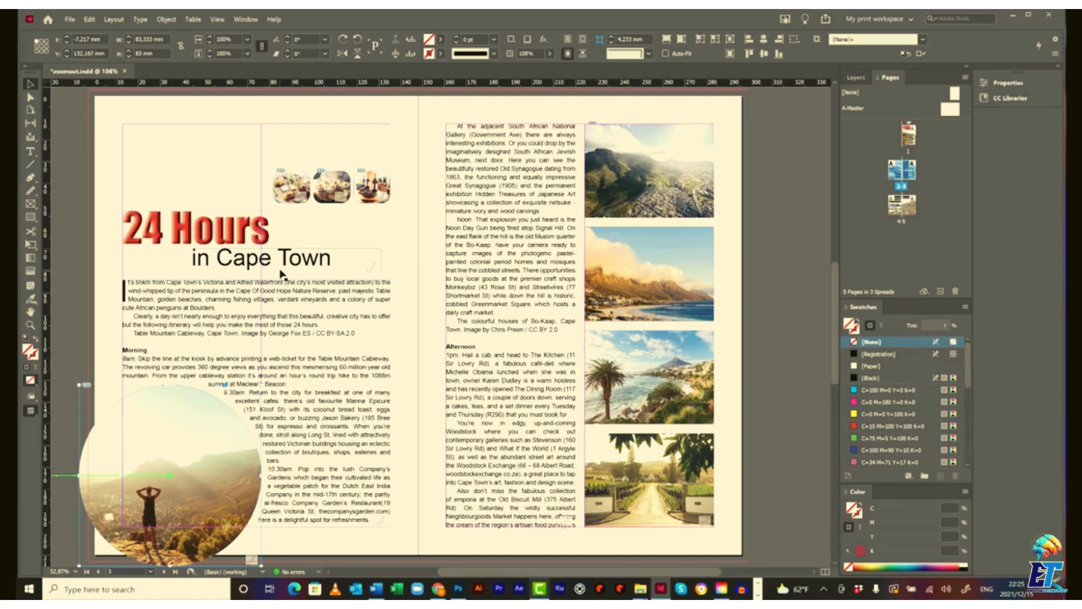
# Save the document and publish it online as a new document, exporting all pages as spreads with PDF download allowed for viewers
pyautogui.click(70, 20)
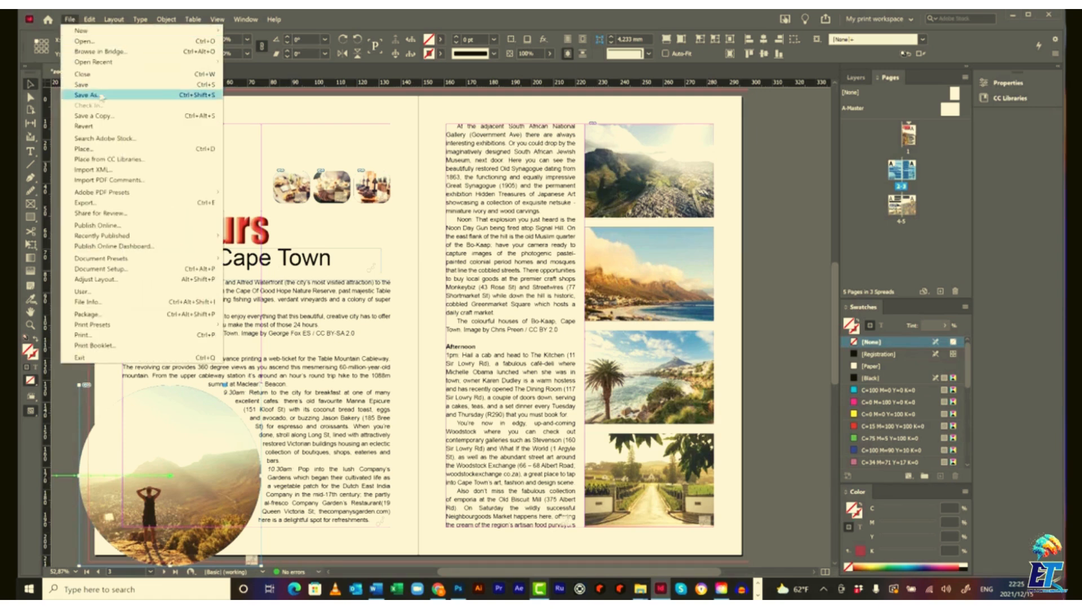
pyautogui.click(93, 85)
pyautogui.click(71, 20)
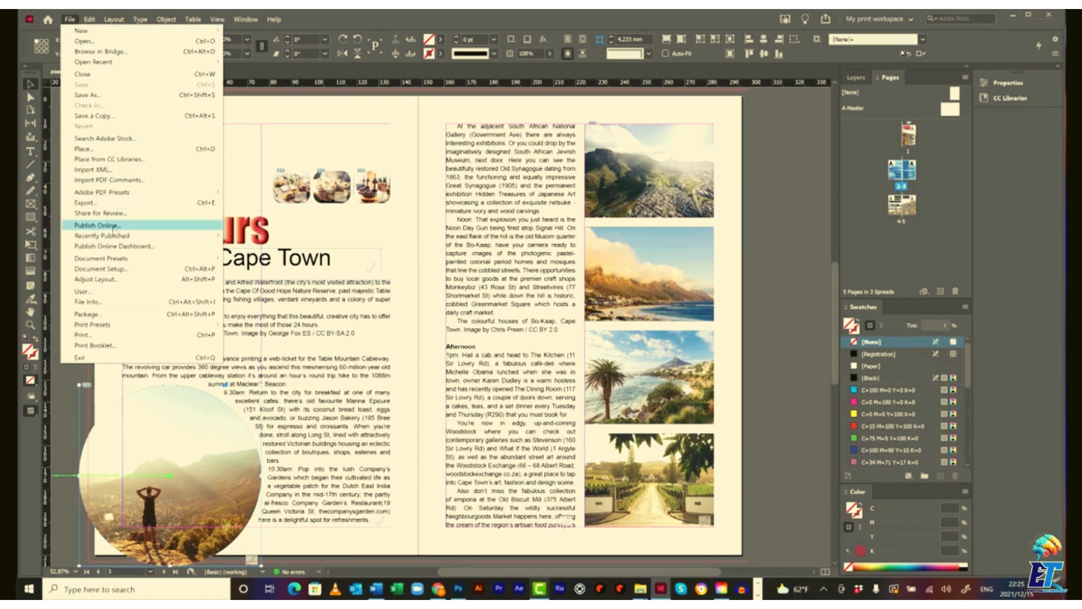
pyautogui.click(114, 228)
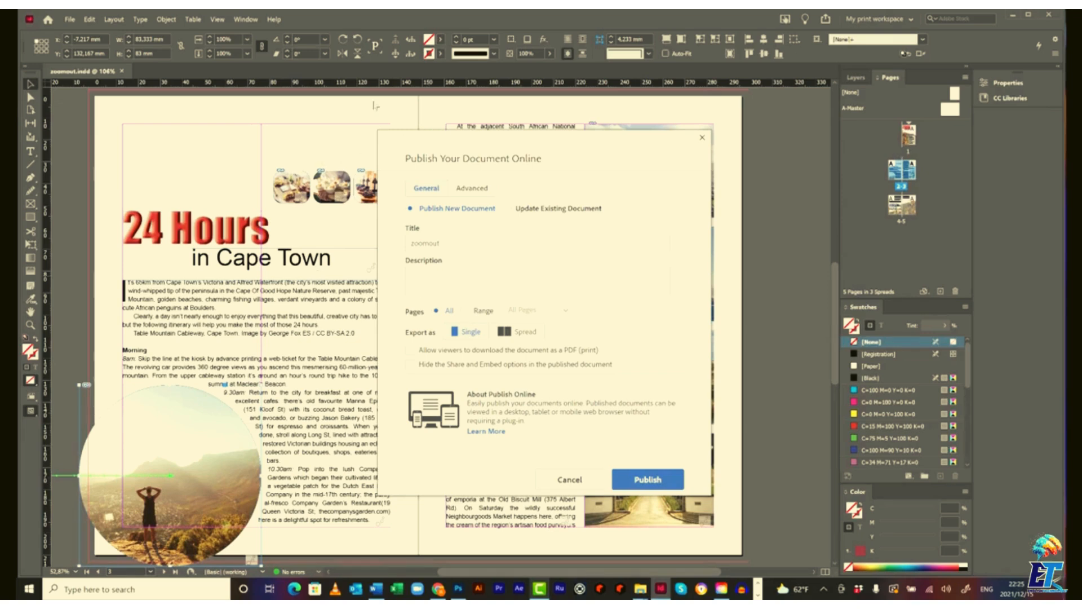
pyautogui.click(516, 335)
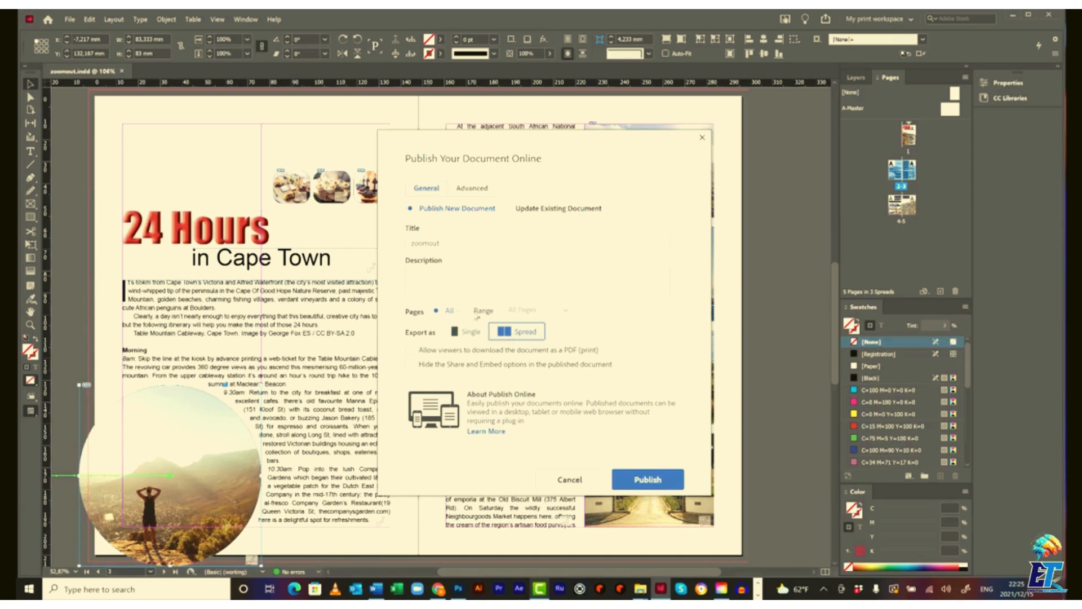
pyautogui.click(410, 351)
pyautogui.click(648, 479)
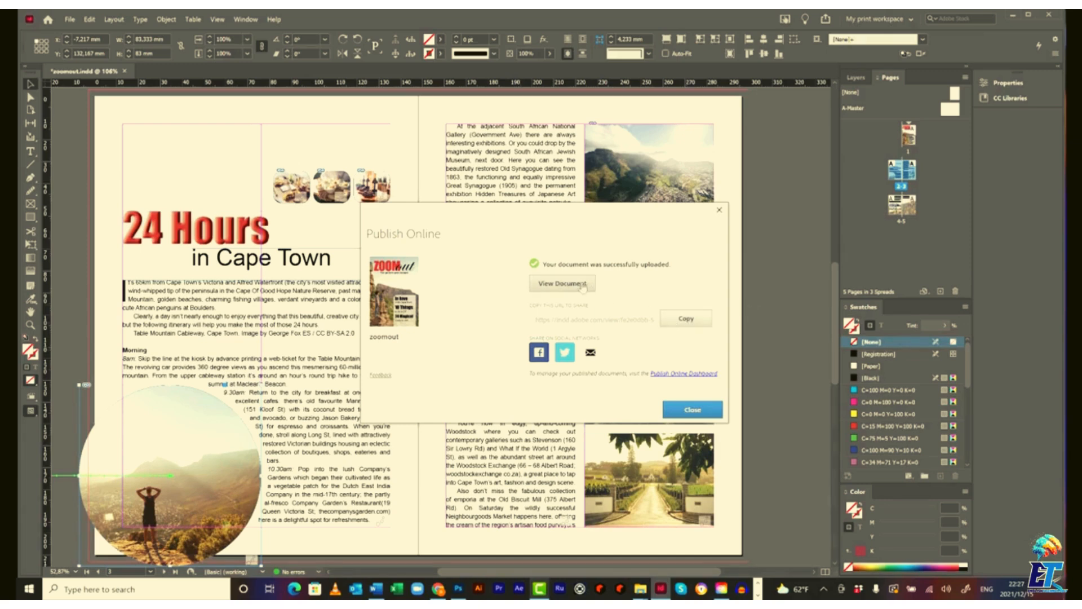
# Switch to Chrome and view the published magazine's link, cover and "24 Hours in Cape Town" spread, including a close-up of the article
pyautogui.click(438, 589)
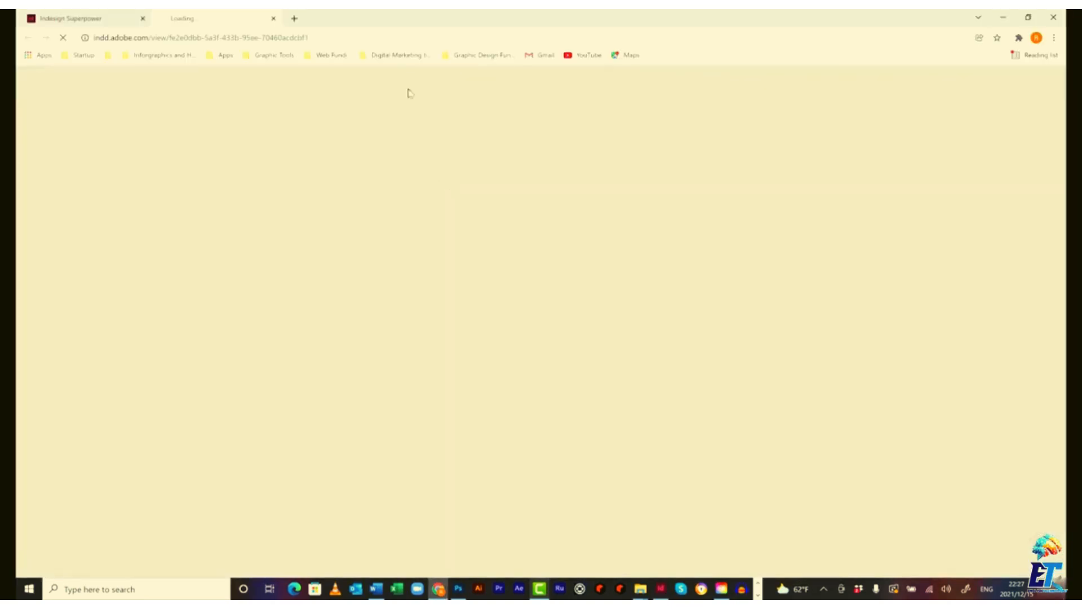
pyautogui.moveTo(331, 36); pyautogui.dragTo(184, 38)
pyautogui.moveTo(45, 37); pyautogui.dragTo(46, 38)
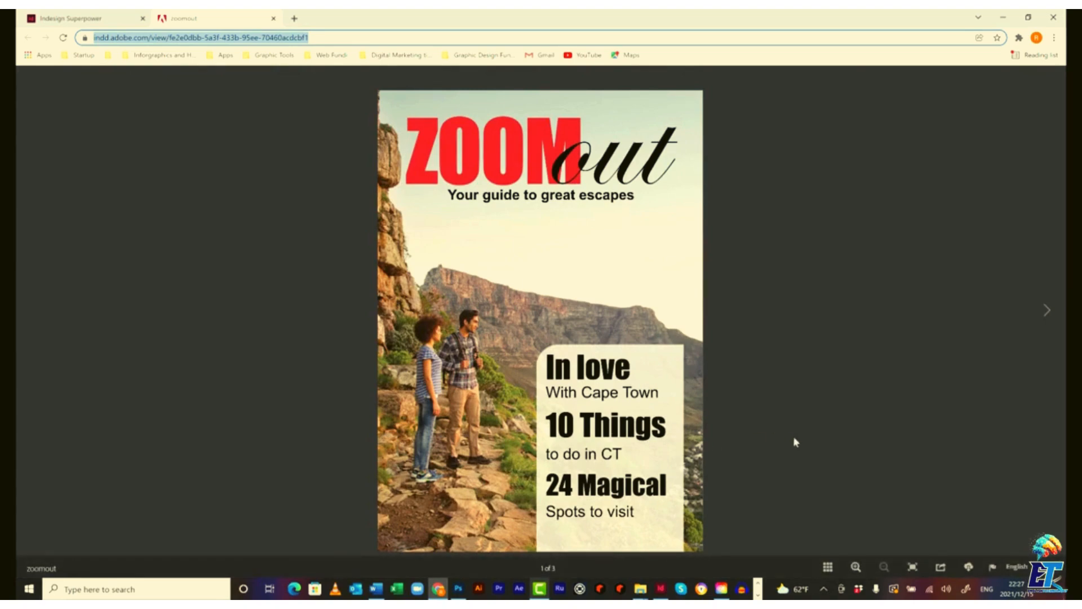
pyautogui.click(1044, 313)
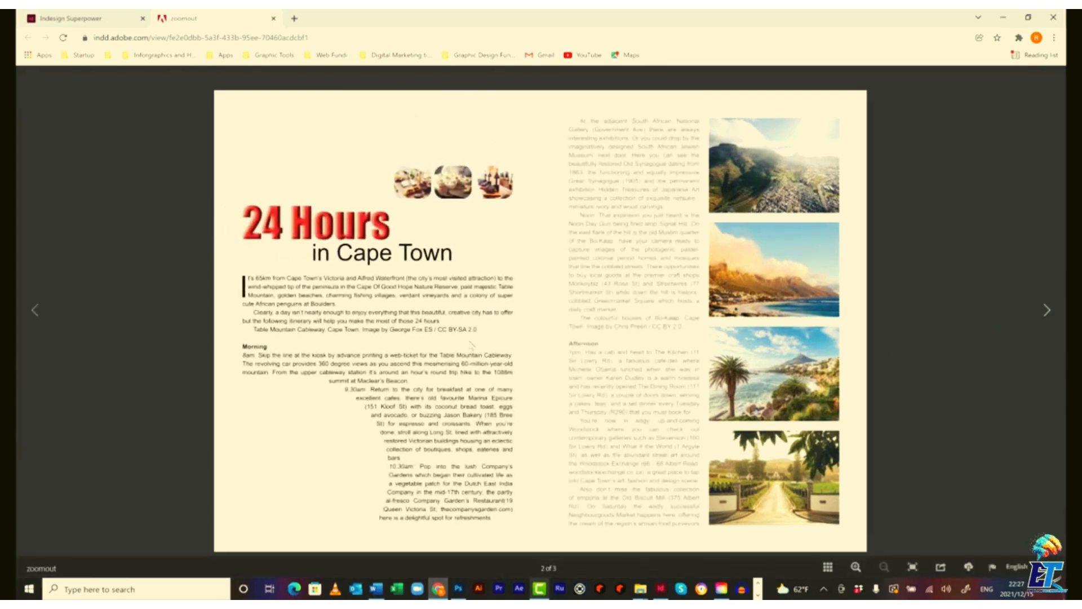
pyautogui.doubleClick(485, 359)
pyautogui.moveTo(815, 336); pyautogui.dragTo(501, 270)
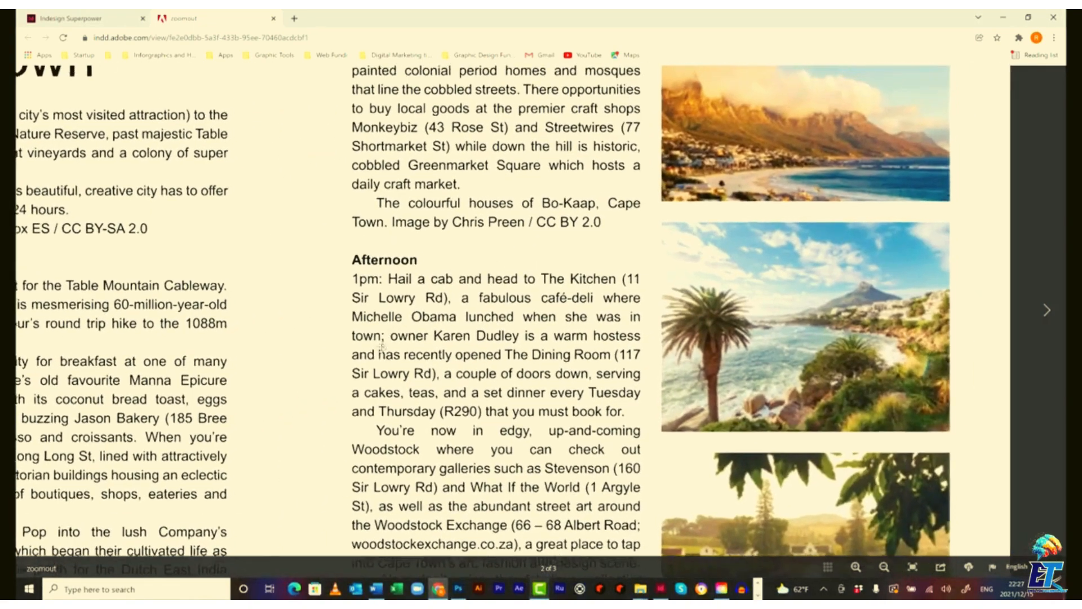
pyautogui.doubleClick(499, 275)
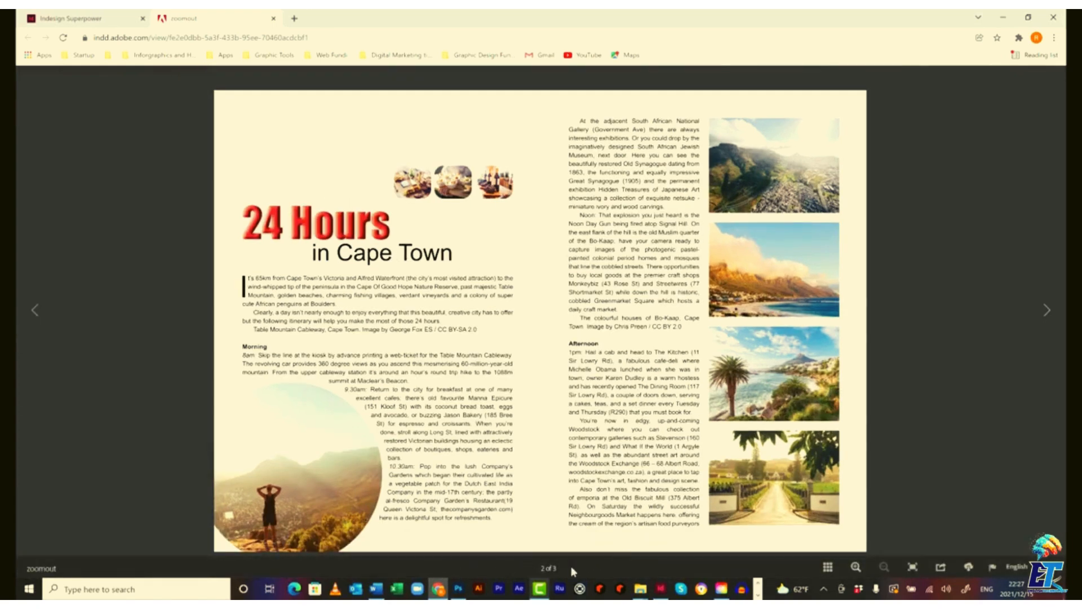
# Browse the published magazine by page thumbnails and examine the last spread both enlarged and at full-spread size
pyautogui.click(828, 567)
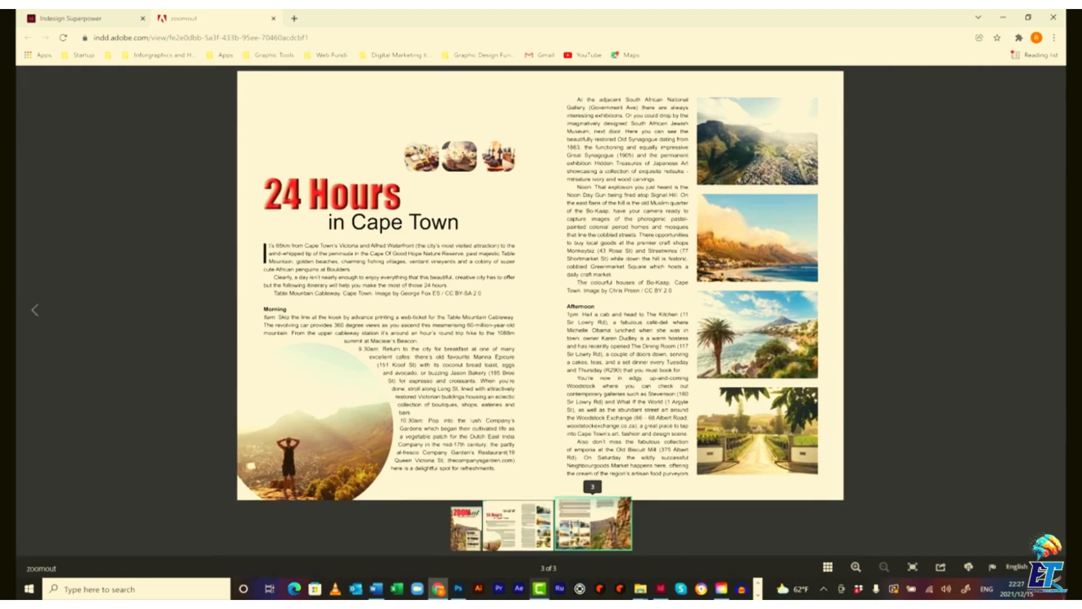
pyautogui.click(576, 526)
pyautogui.click(469, 528)
pyautogui.click(524, 528)
pyautogui.click(588, 528)
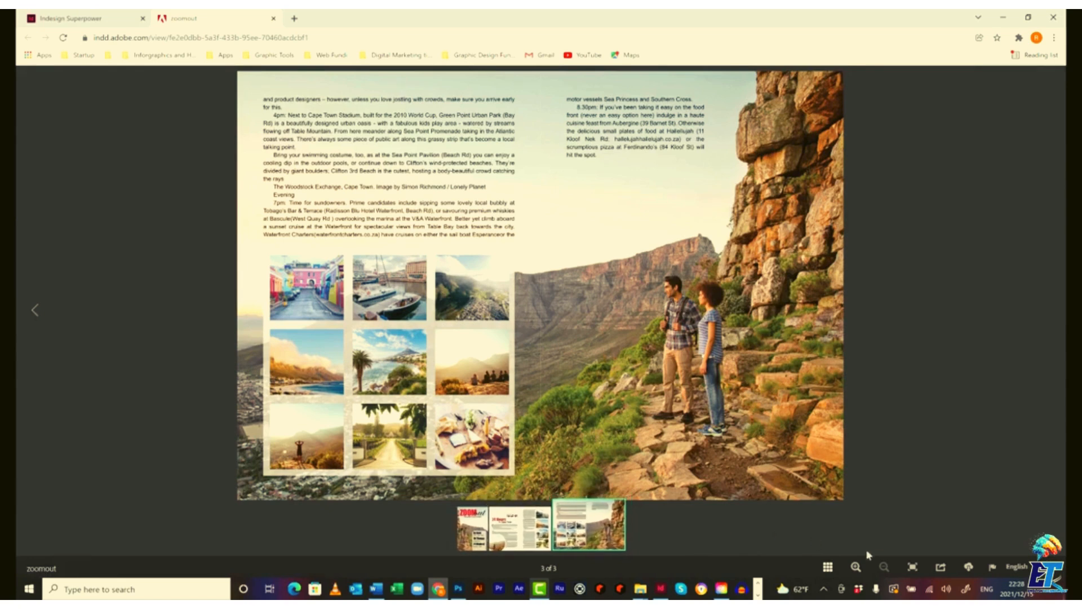
pyautogui.click(856, 569)
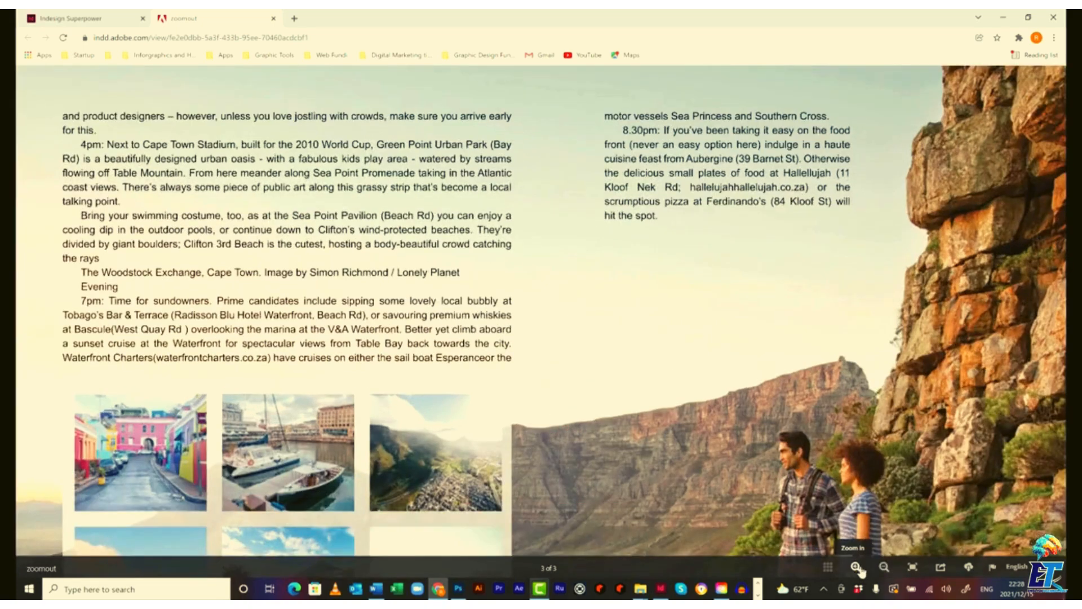
pyautogui.click(884, 568)
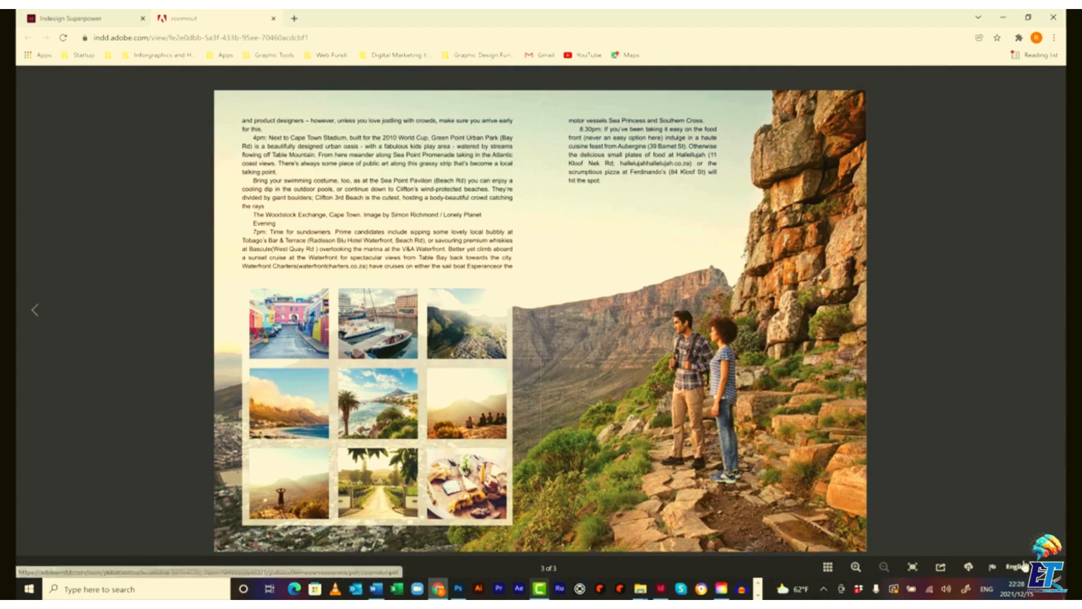
# Examine the published document's website embed options, including its embed code, size and cover preview
pyautogui.click(1047, 567)
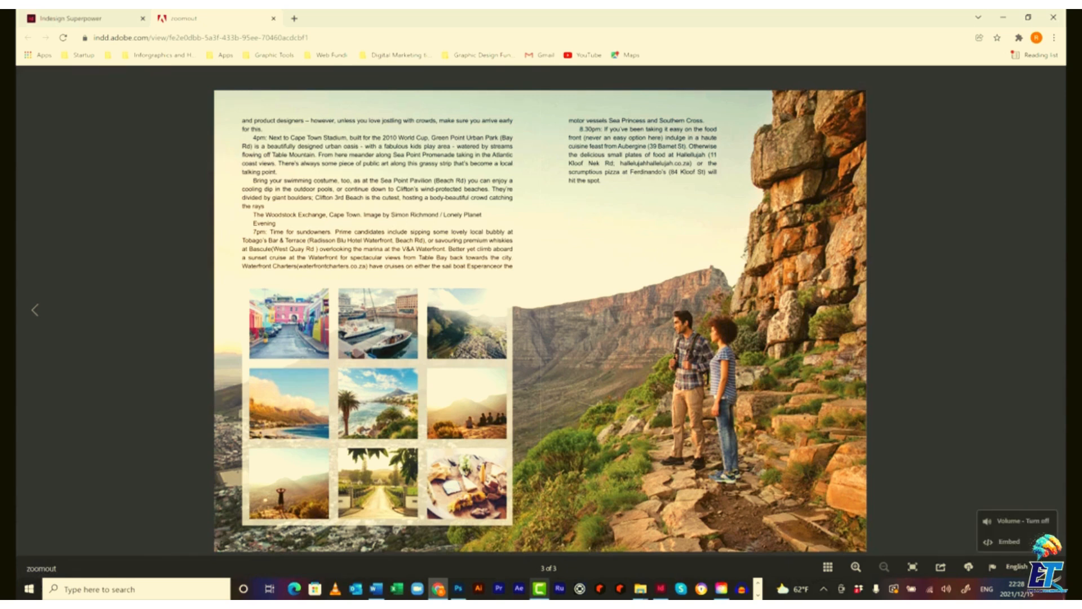
pyautogui.click(1007, 542)
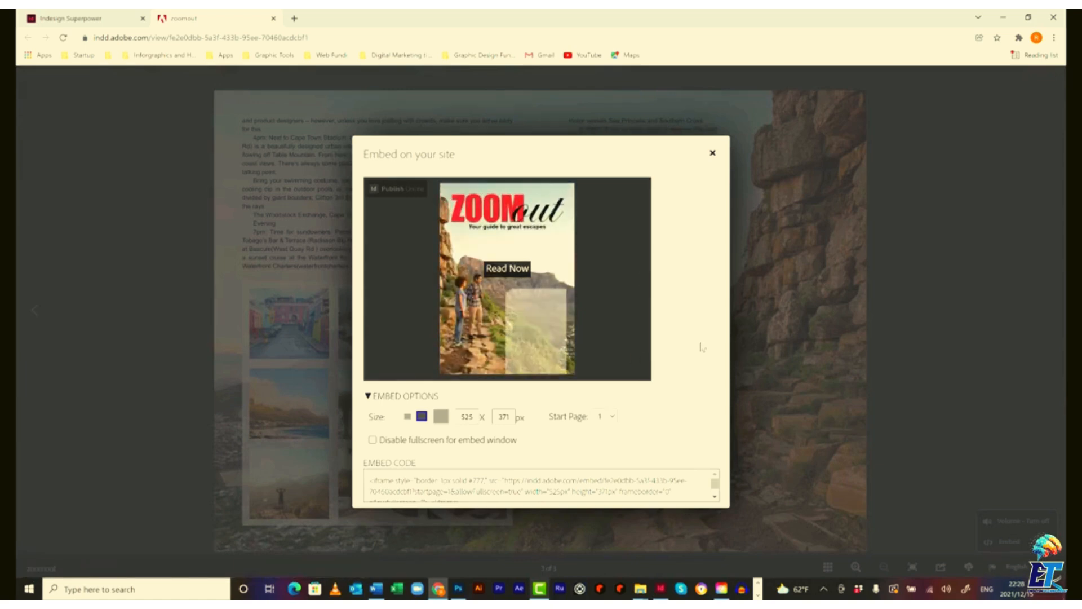
pyautogui.click(716, 497)
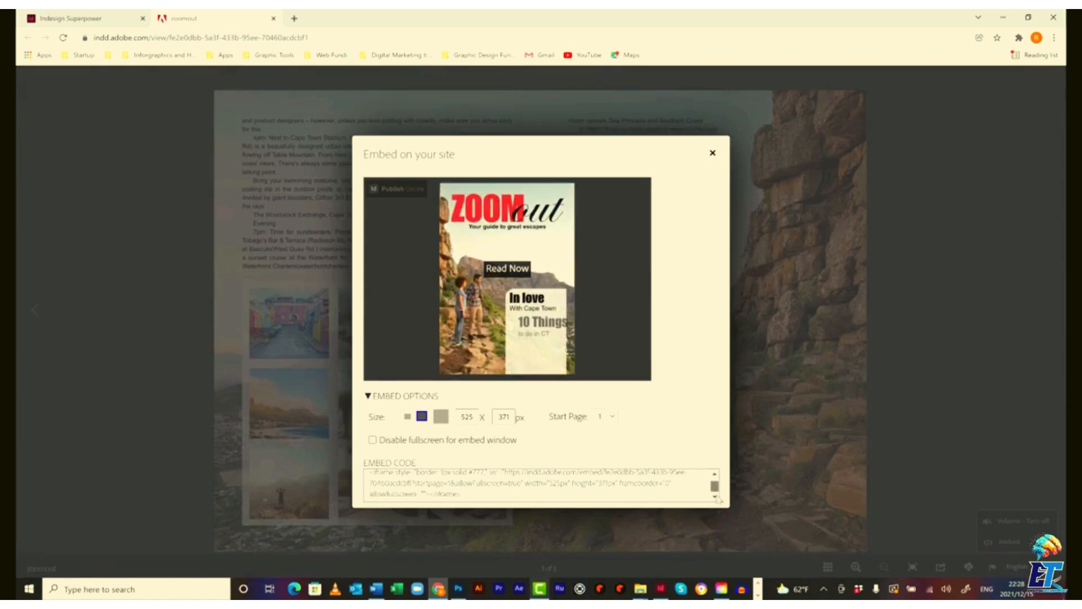
pyautogui.moveTo(495, 496); pyautogui.dragTo(340, 458)
pyautogui.click(370, 479)
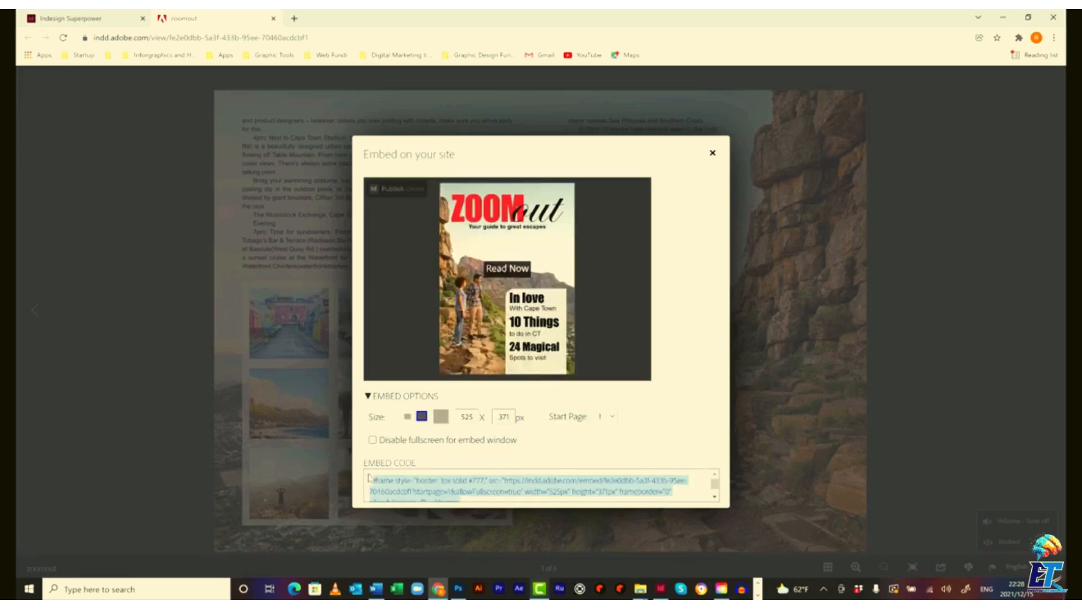
pyautogui.doubleClick(472, 415)
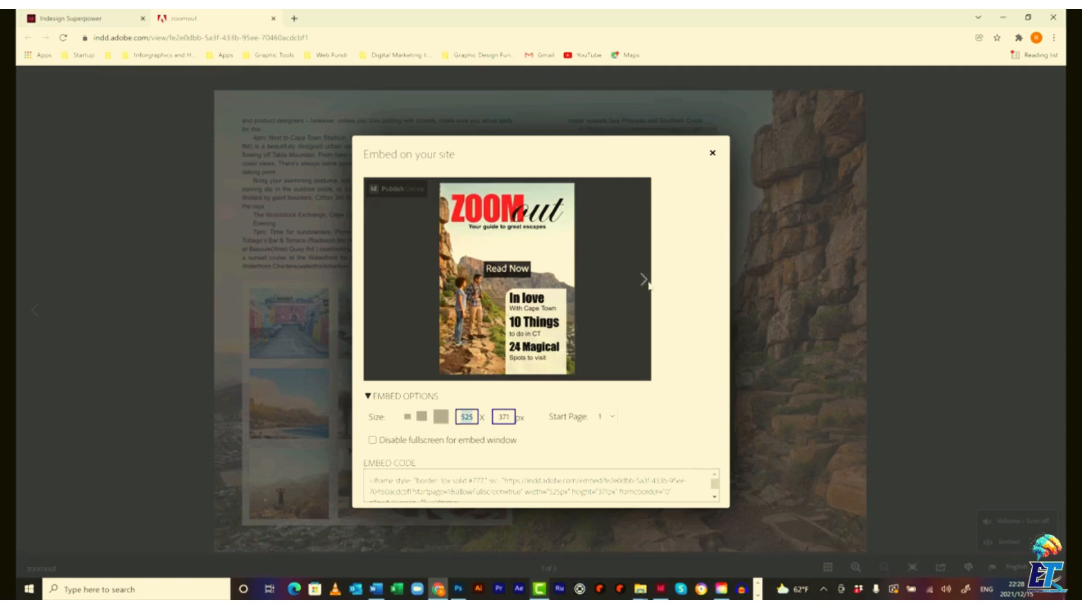
pyautogui.click(646, 284)
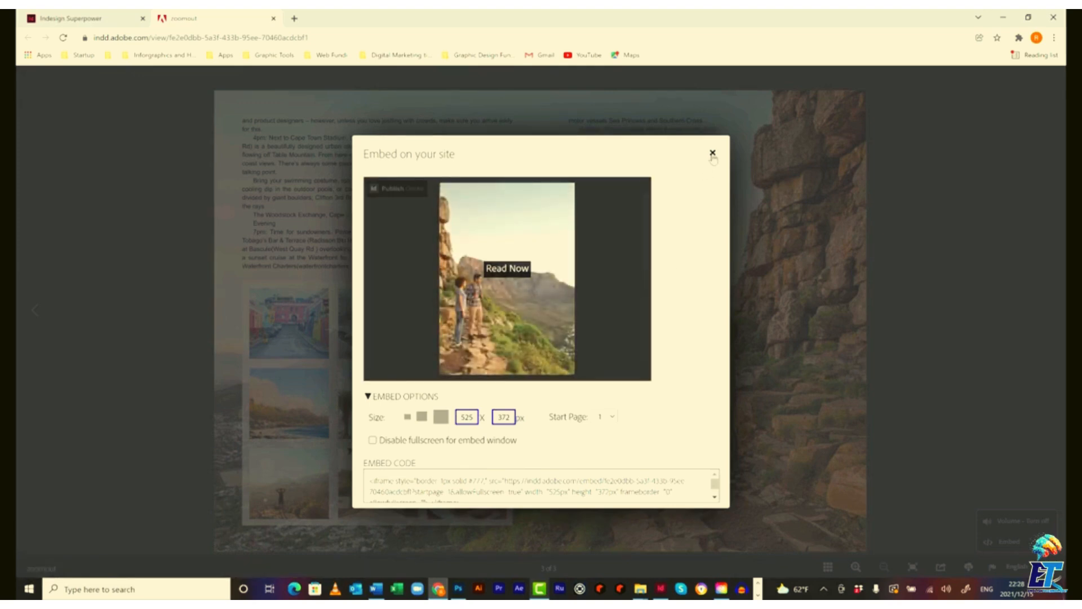
pyautogui.click(713, 155)
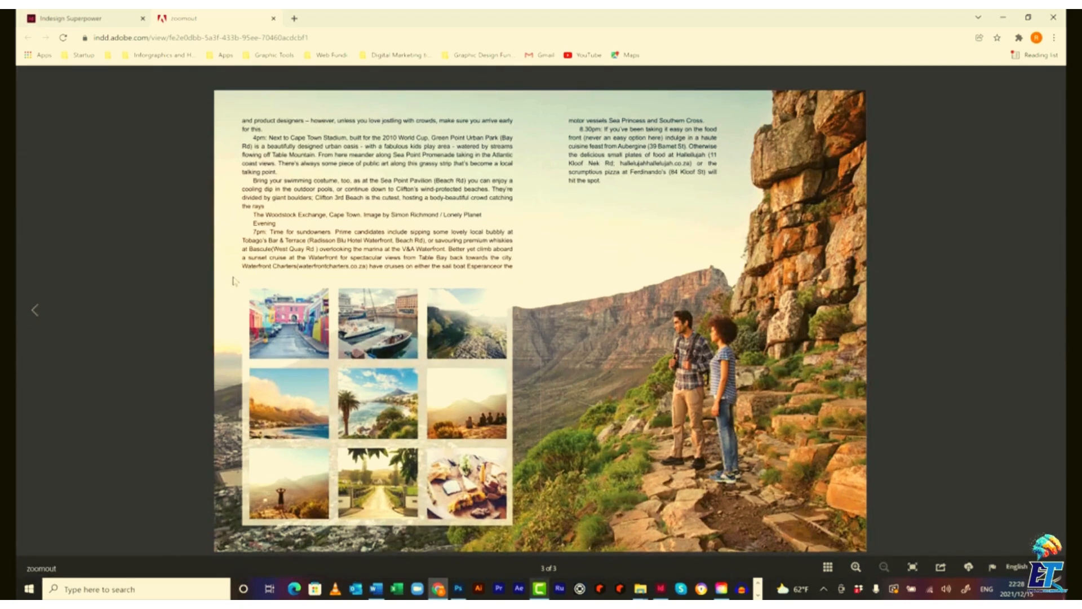
# Close the published document and switch back to InDesign, dismissing the Publish Online confirmation
pyautogui.click(273, 18)
pyautogui.click(661, 588)
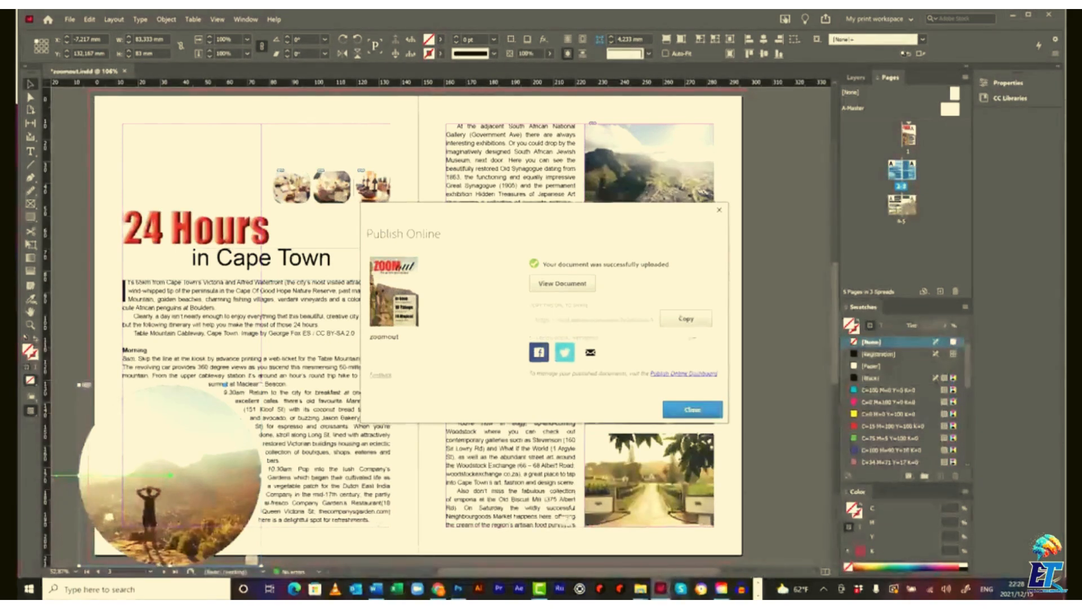
pyautogui.click(719, 210)
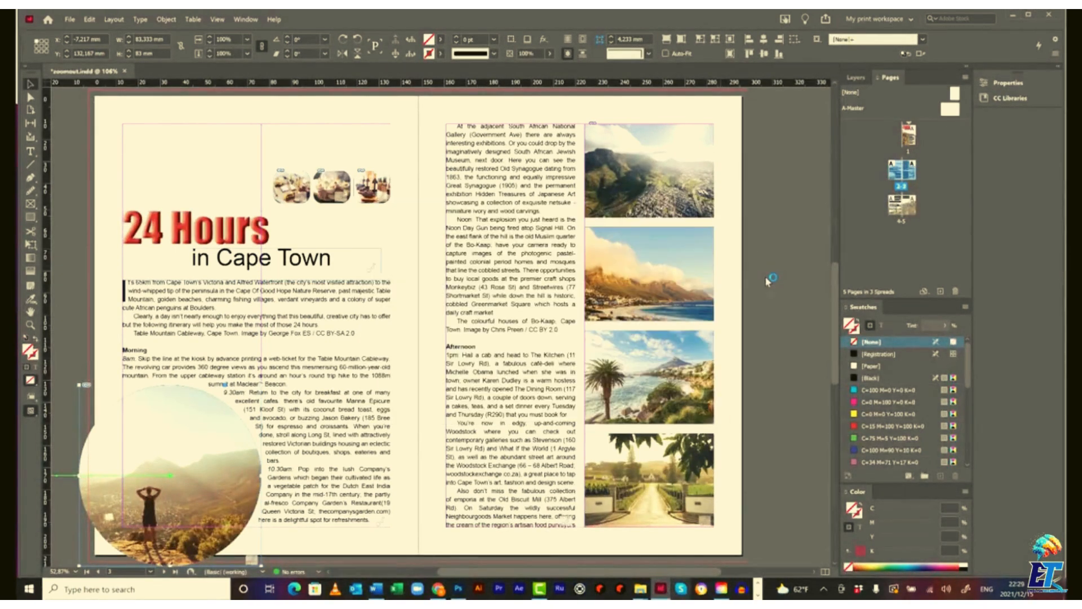